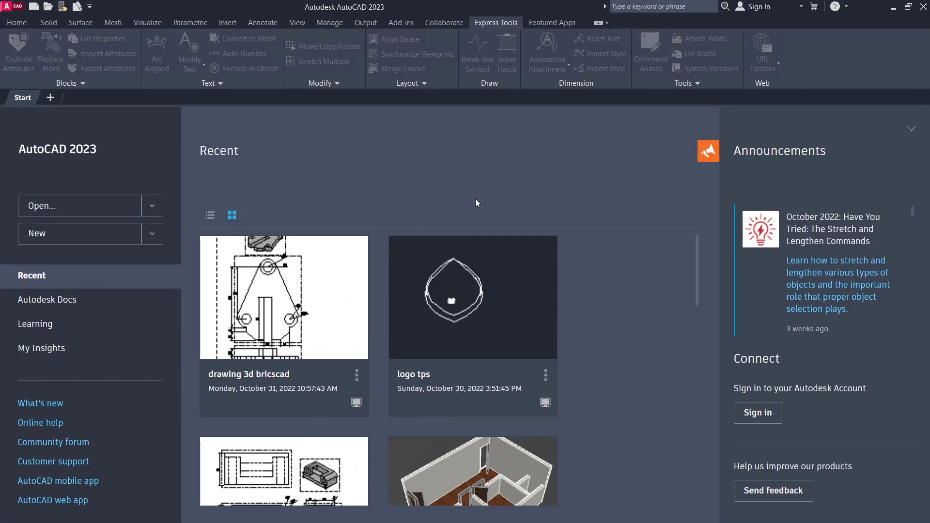
- Create a new blank drawing from the acadiso.dwt template
{"action": "left_click", "coordinate": [155, 236]}
{"action": "left_click", "coordinate": [53, 279]}
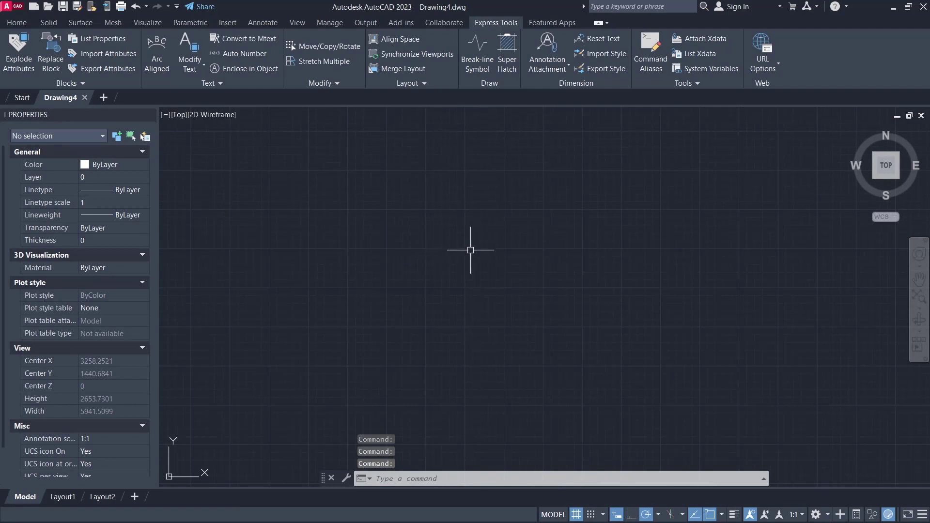
- Draw a short horizontal line with the LINE command
{"action": "type", "text": "l"}
{"action": "key", "text": "Return"}
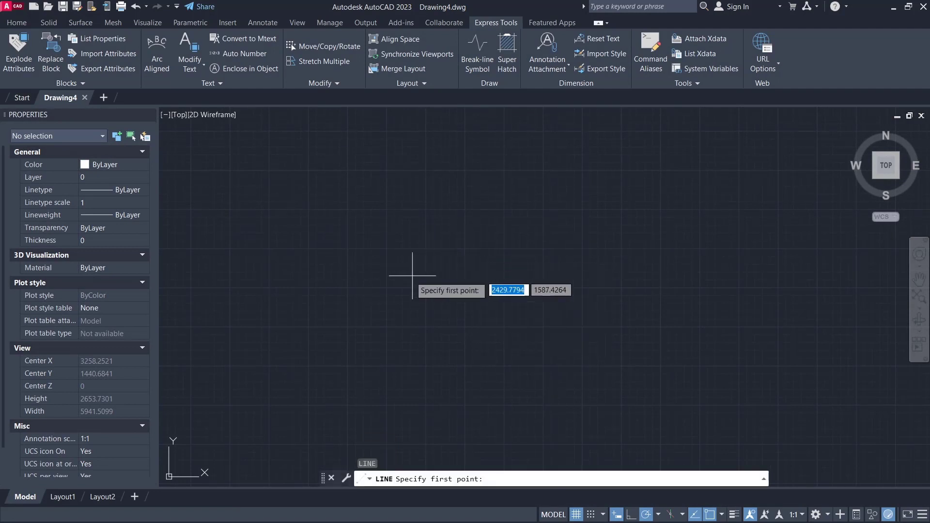
{"action": "left_click", "coordinate": [394, 279]}
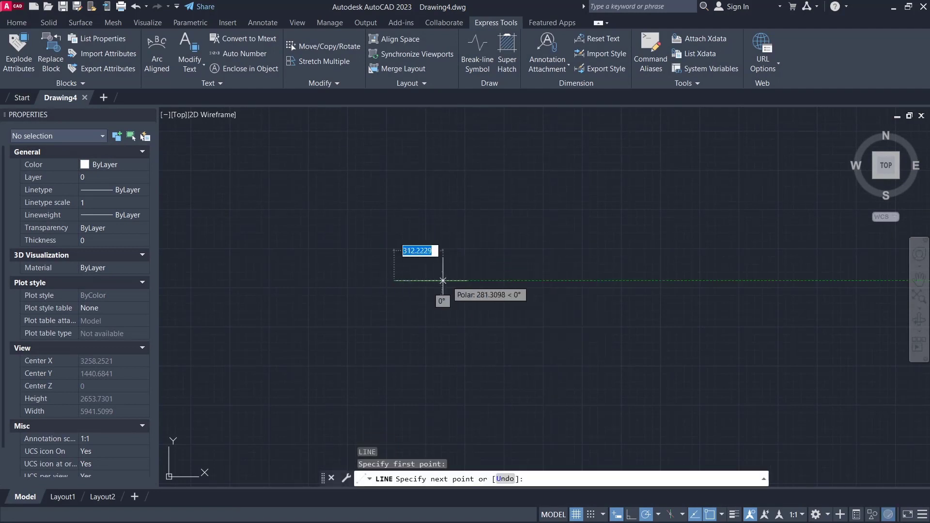
{"action": "left_click", "coordinate": [472, 280]}
{"action": "key", "text": "Return"}
{"action": "scroll", "coordinate": [466, 275], "scroll_direction": "up", "scroll_amount": 3}
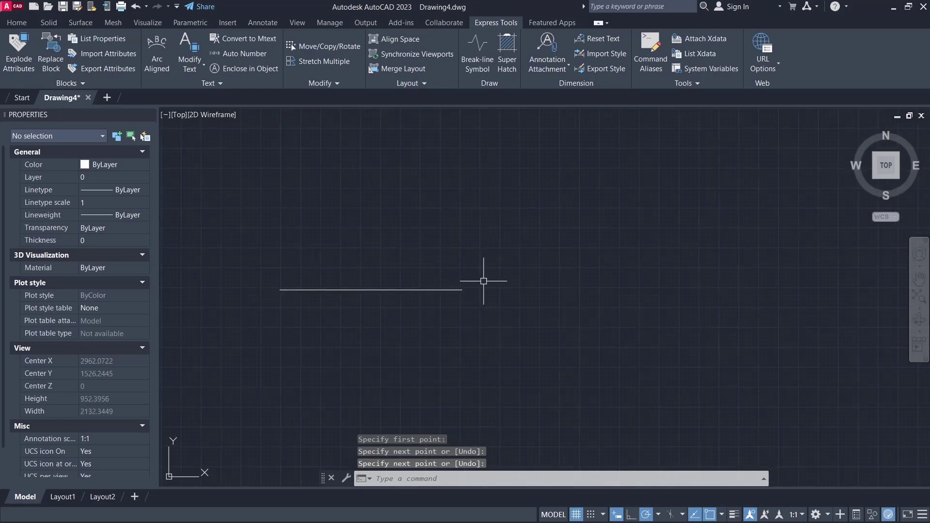
- Add single-line text 'example' just past the line's right end
{"action": "type", "text": "text"}
{"action": "key", "text": "Return"}
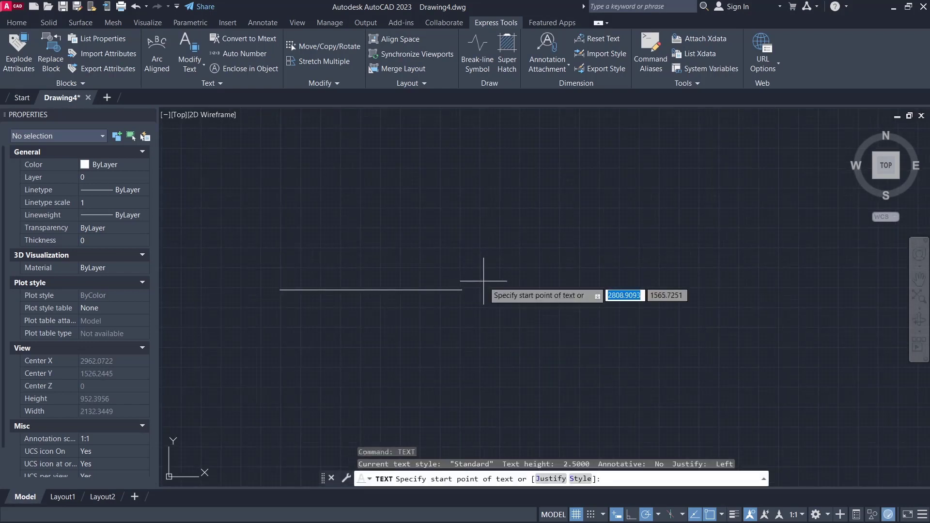
{"action": "left_click", "coordinate": [489, 249]}
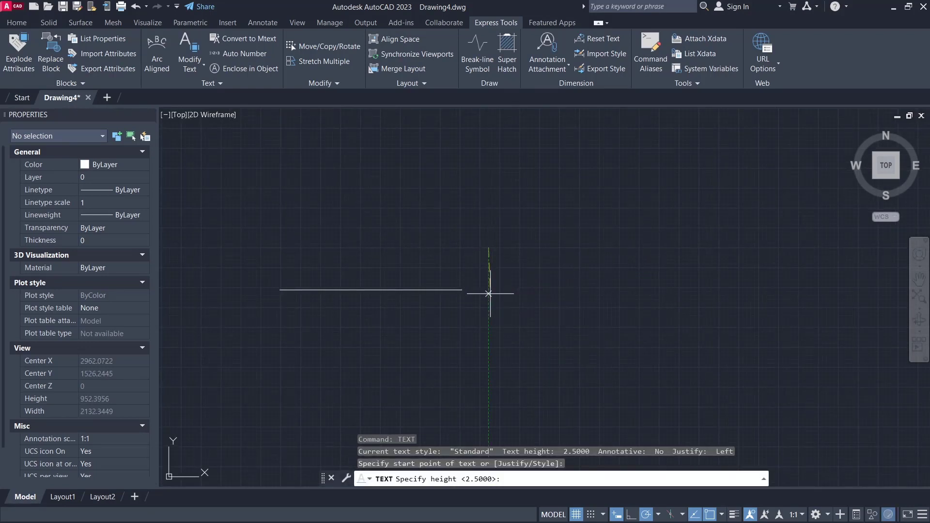
{"action": "left_click", "coordinate": [488, 293]}
{"action": "key", "text": "Return"}
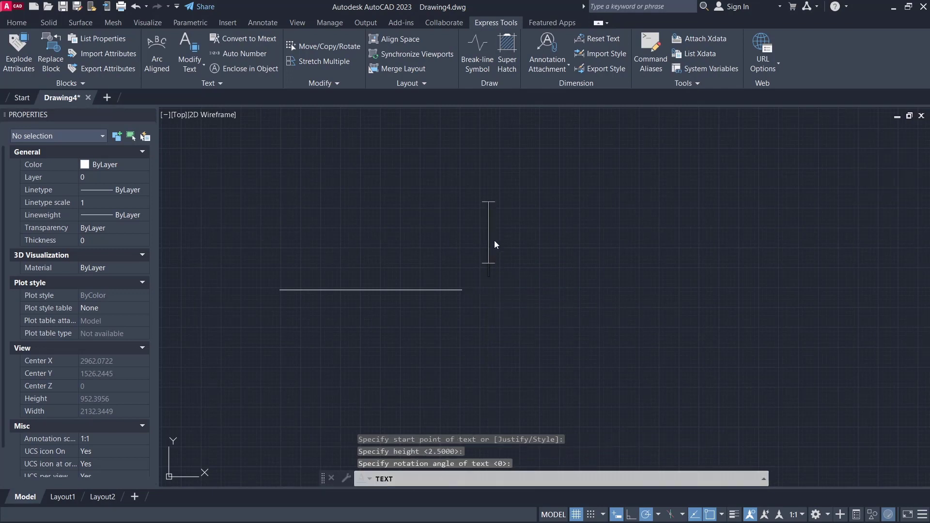
{"action": "type", "text": "ex"}
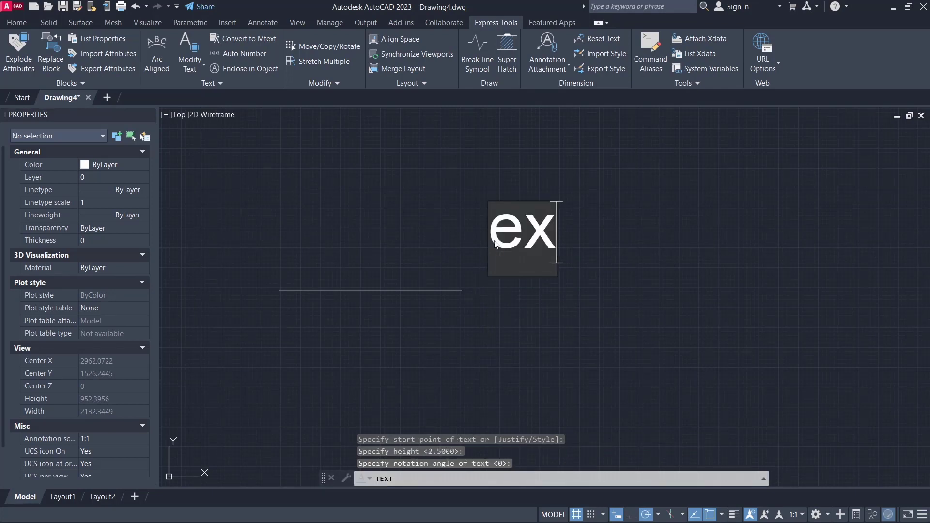
{"action": "type", "text": "ample"}
{"action": "left_click", "coordinate": [560, 313]}
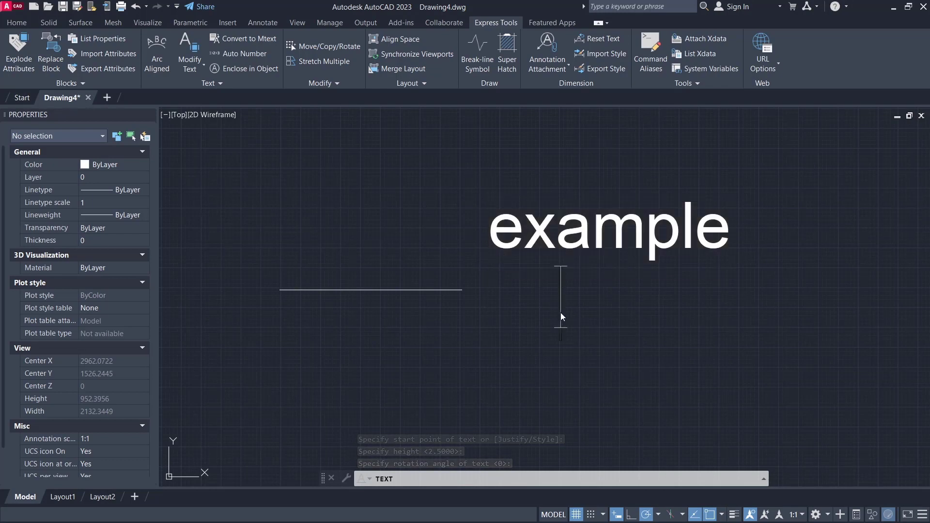
{"action": "key", "text": "Escape"}
- Move the word 'example' so it sits right at the line's end
{"action": "type", "text": "m"}
{"action": "key", "text": "Return"}
{"action": "left_click_drag", "start_coordinate": [645, 195], "coordinate": [552, 295]}
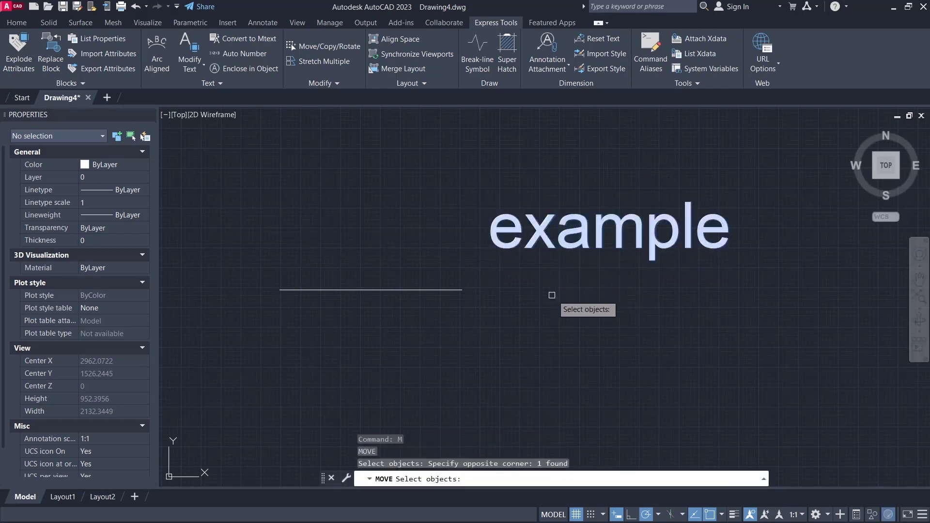
{"action": "key", "text": "Return"}
{"action": "left_click", "coordinate": [643, 284]}
{"action": "left_click", "coordinate": [626, 339]}
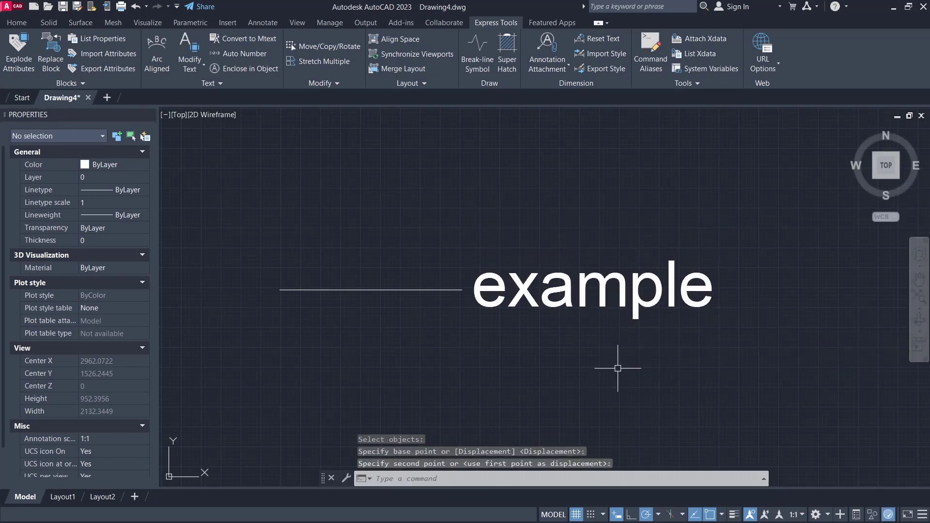
{"action": "middle_click_drag", "start_coordinate": [618, 368], "coordinate": [544, 342]}
- Copy the line to the right side of 'example' to complete the pattern
{"action": "type", "text": "co"}
{"action": "key", "text": "Return"}
{"action": "left_click", "coordinate": [340, 223]}
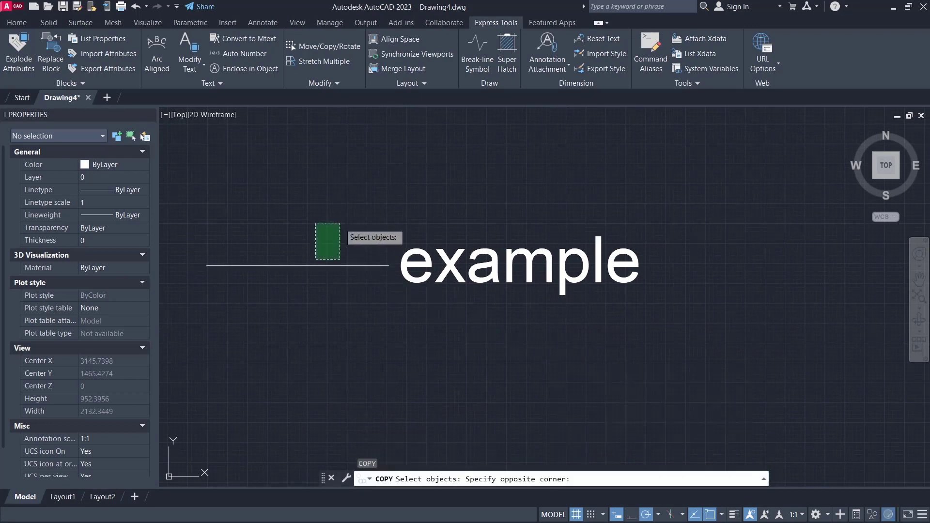
{"action": "left_click", "coordinate": [316, 259]}
{"action": "key", "text": "Return"}
{"action": "left_click", "coordinate": [350, 398]}
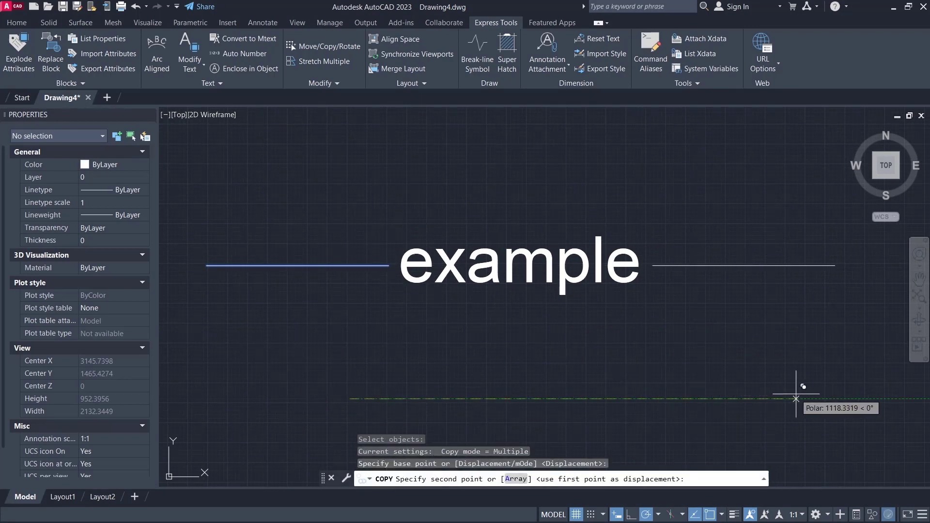
{"action": "left_click", "coordinate": [796, 398]}
{"action": "key", "text": "Return"}
{"action": "scroll", "coordinate": [625, 339], "scroll_direction": "down", "scroll_amount": 2}
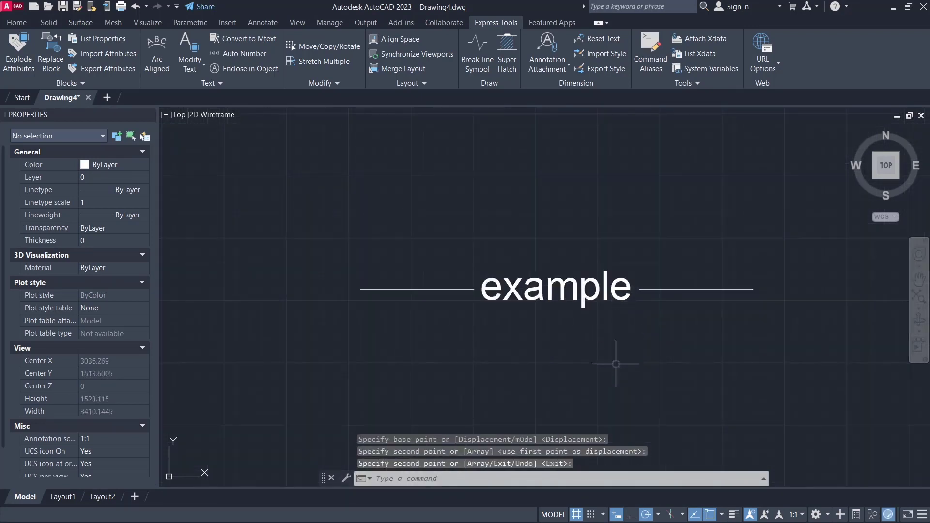
{"action": "middle_click_drag", "start_coordinate": [616, 365], "coordinate": [584, 314]}
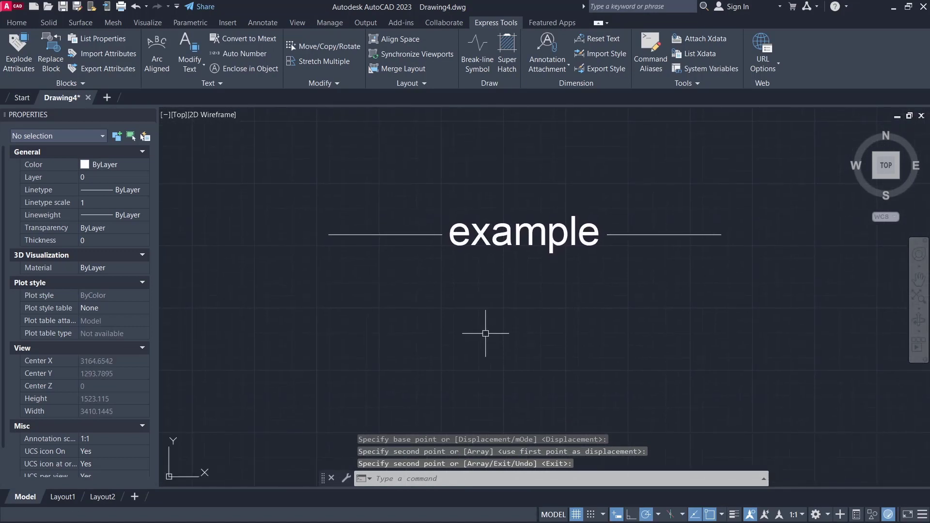
{"action": "type", "text": "c"}
{"action": "key", "text": "Return"}
- Draw a small circle below the left line, with a horizontal line from its left quadrant rightward
{"action": "left_click", "coordinate": [340, 320]}
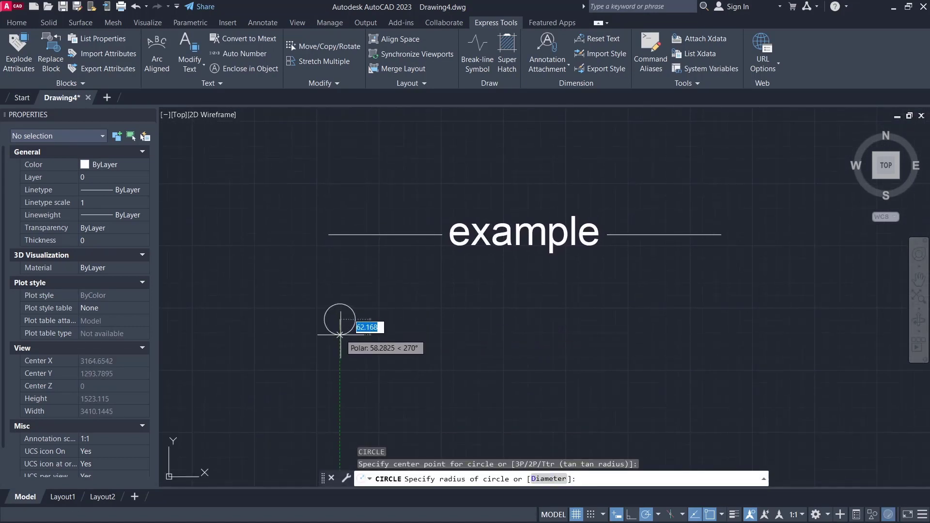
{"action": "left_click", "coordinate": [339, 334]}
{"action": "middle_click_drag", "start_coordinate": [438, 333], "coordinate": [431, 349]}
{"action": "type", "text": "l"}
{"action": "key", "text": "Return"}
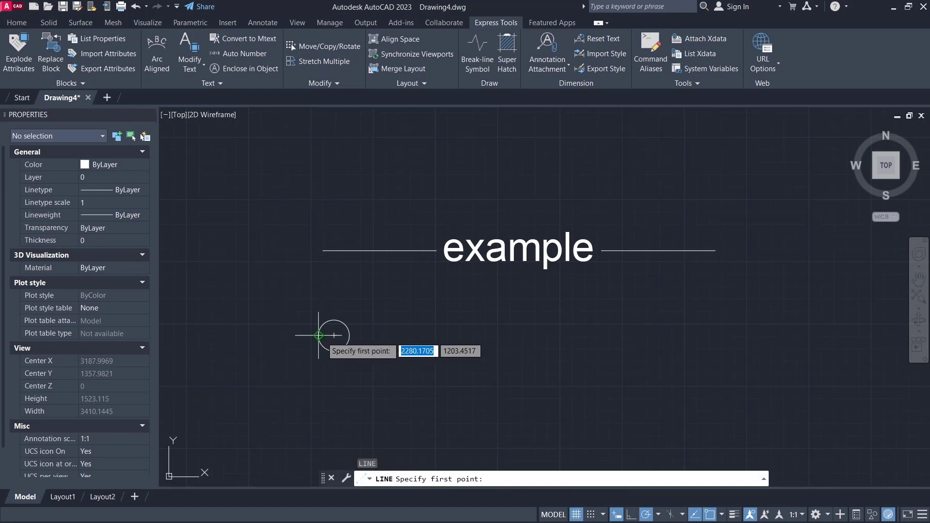
{"action": "left_click", "coordinate": [318, 335]}
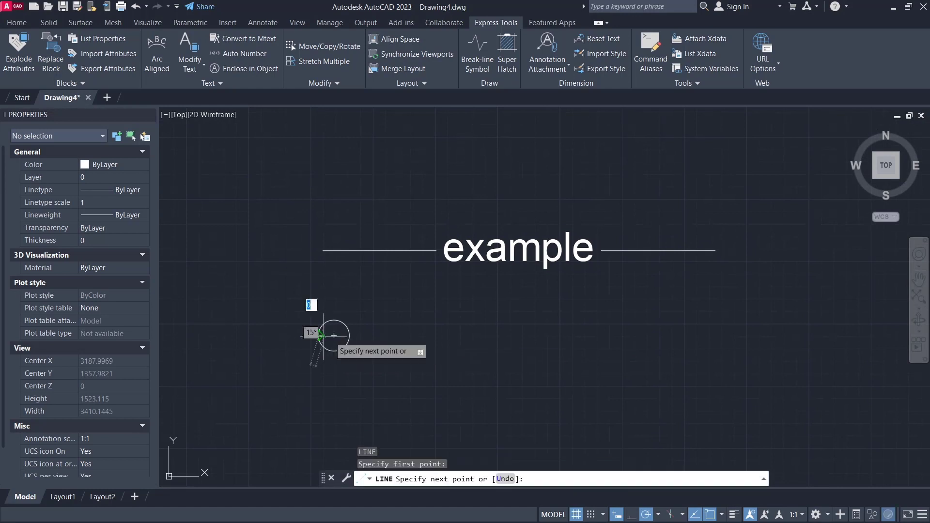
{"action": "left_click", "coordinate": [436, 335]}
{"action": "key", "text": "Return"}
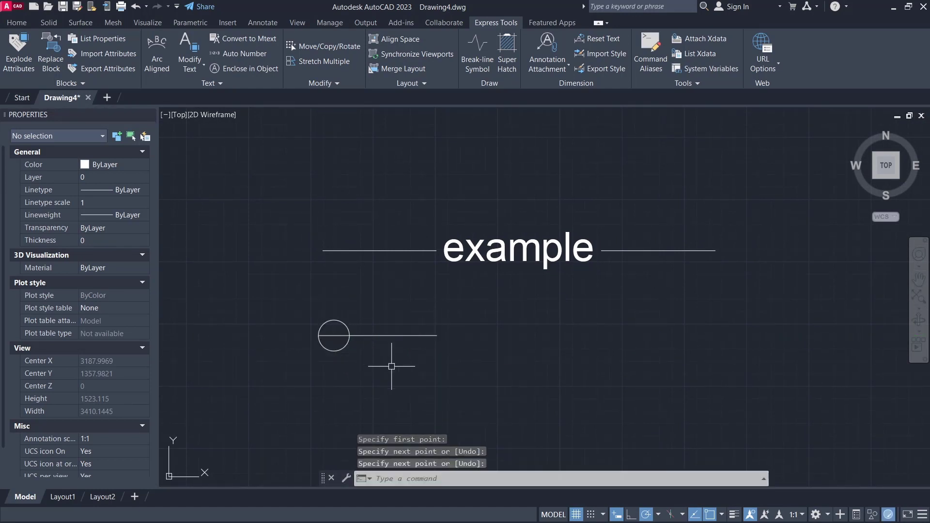
- Trim away the part of the line inside the small circle
{"action": "type", "text": "tr"}
{"action": "key", "text": "Return"}
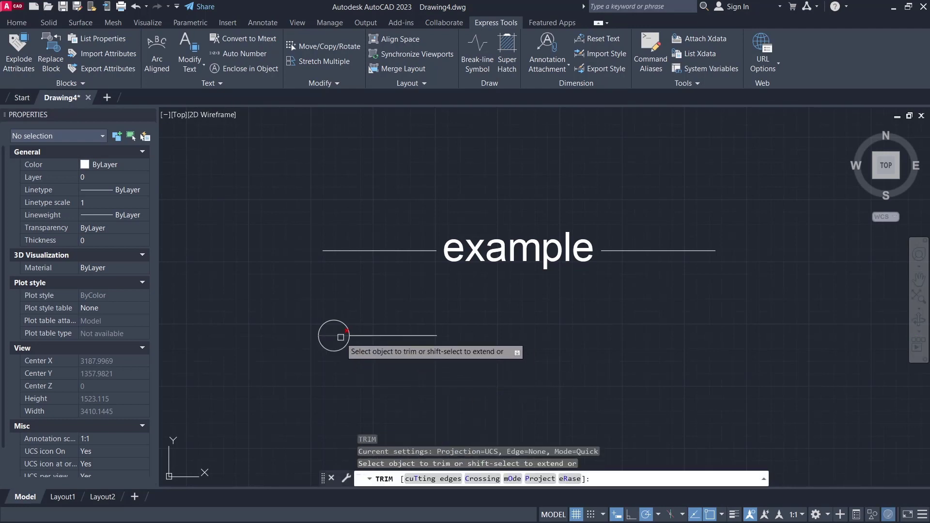
{"action": "left_click", "coordinate": [340, 336]}
{"action": "key", "text": "Return"}
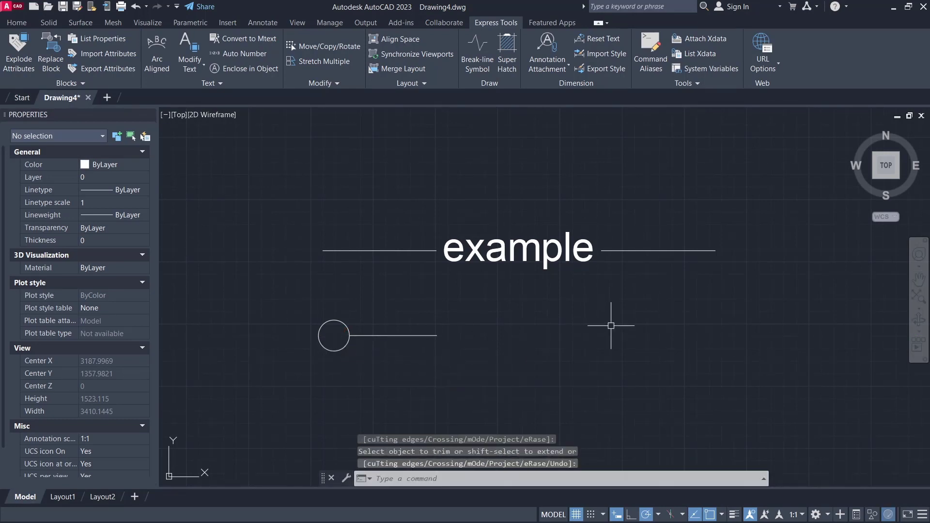
{"action": "middle_click_drag", "start_coordinate": [621, 328], "coordinate": [569, 334]}
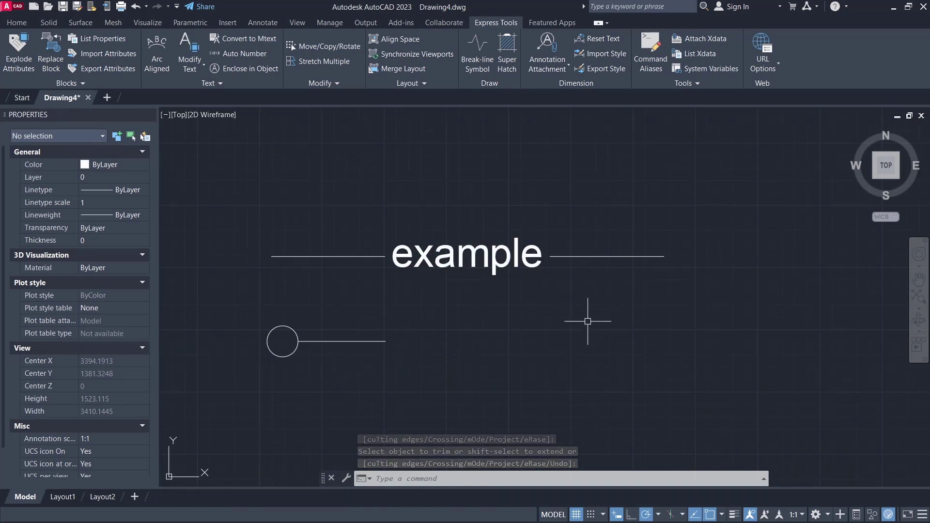
{"action": "scroll", "coordinate": [599, 298], "scroll_direction": "down", "scroll_amount": 2}
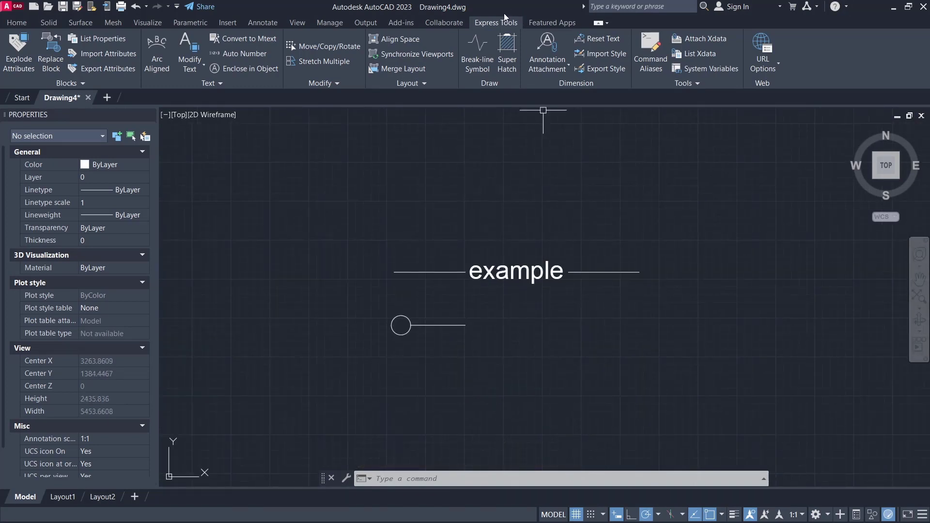
- Start Make Linetype from the Express Tools slide-out and save the file as 'example 1'
{"action": "left_click", "coordinate": [696, 84]}
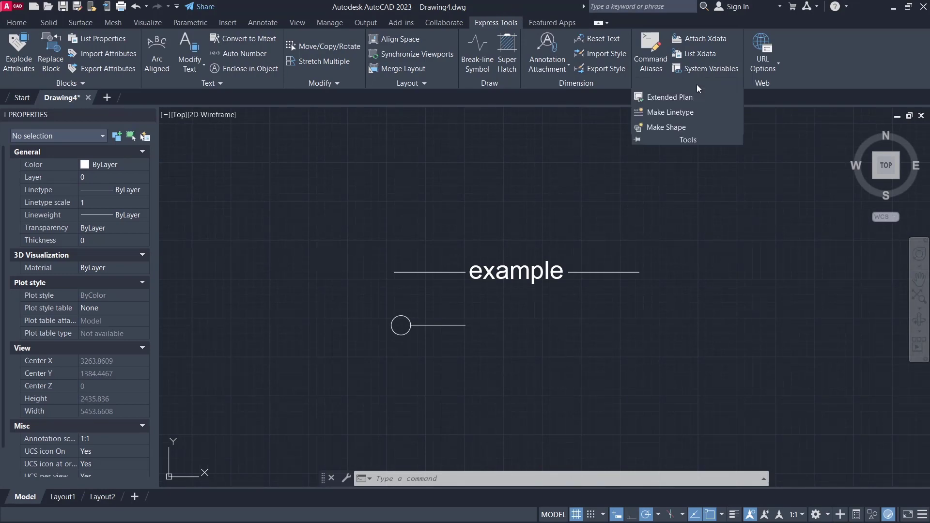
{"action": "left_click", "coordinate": [679, 113]}
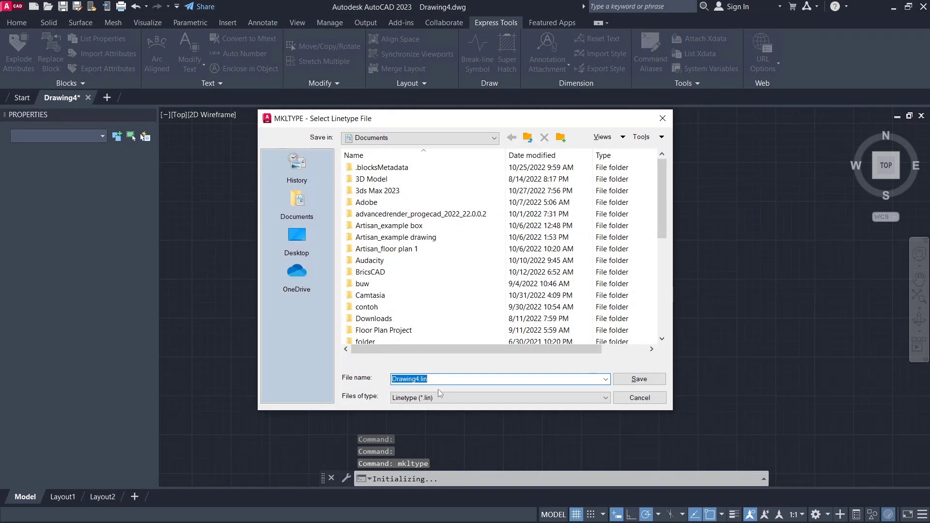
{"action": "type", "text": "examp"}
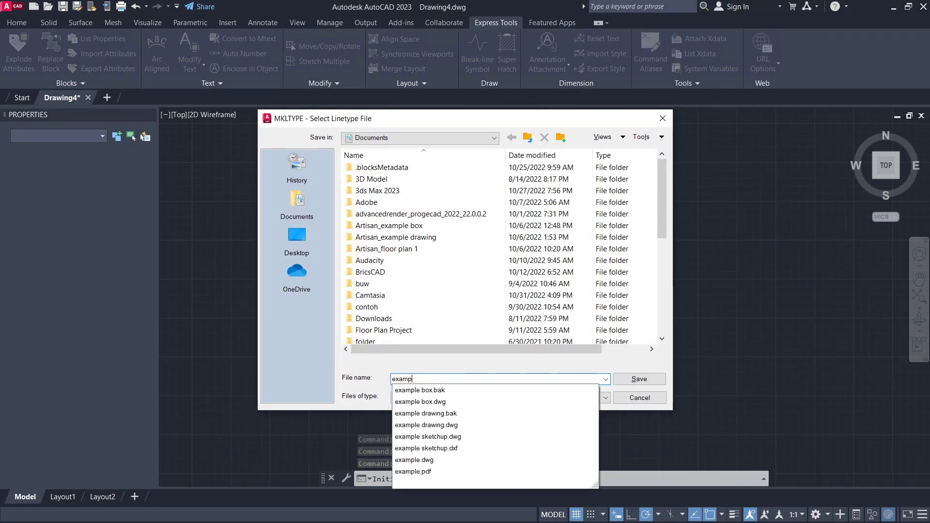
{"action": "type", "text": "le 1"}
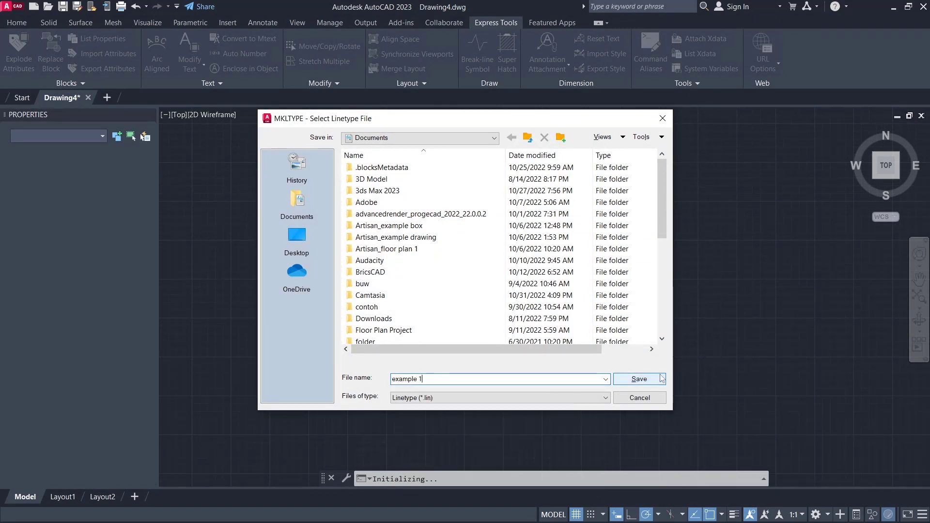
{"action": "left_click", "coordinate": [657, 381]}
{"action": "scroll", "coordinate": [486, 304], "scroll_direction": "up", "scroll_amount": 4}
{"action": "type", "text": "example"}
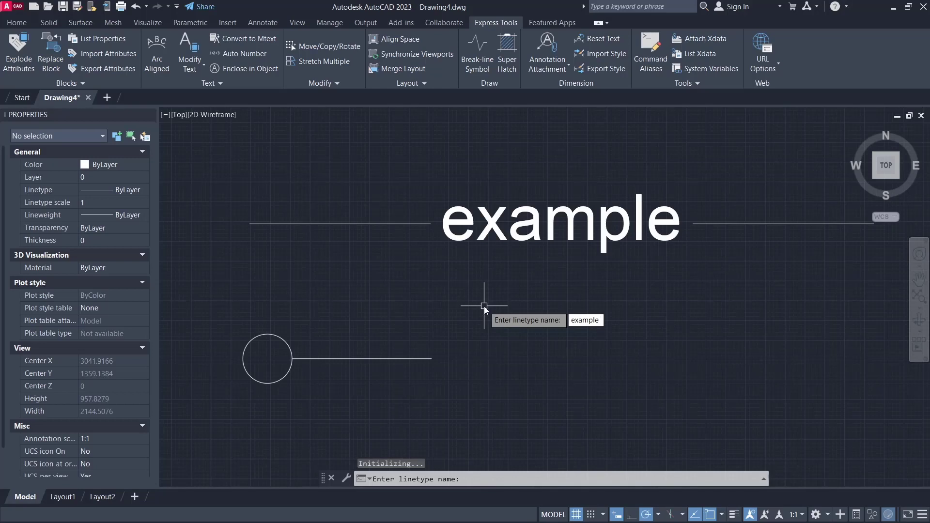
- Accept name 'example', pick the definition start and end points, and select the text and both lines
{"action": "key", "text": "Return"}
{"action": "type", "text": "linetype"}
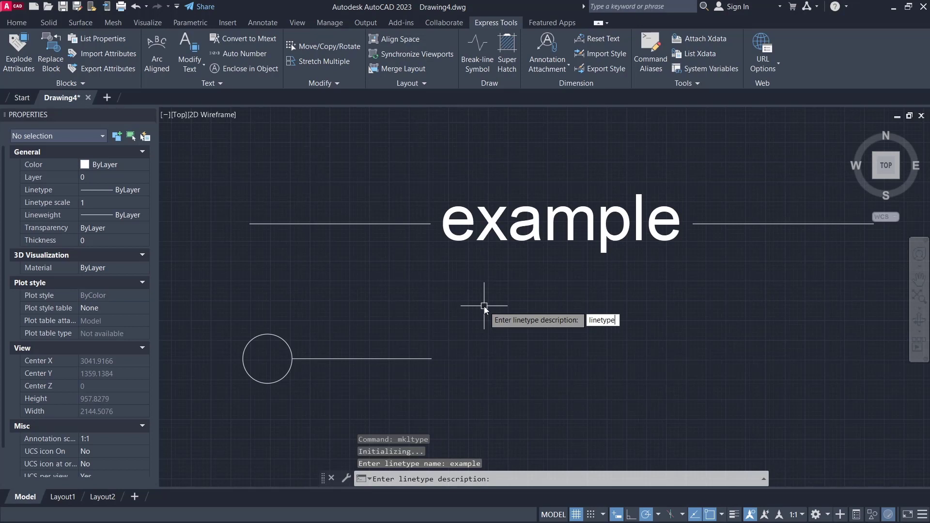
{"action": "key", "text": "Return"}
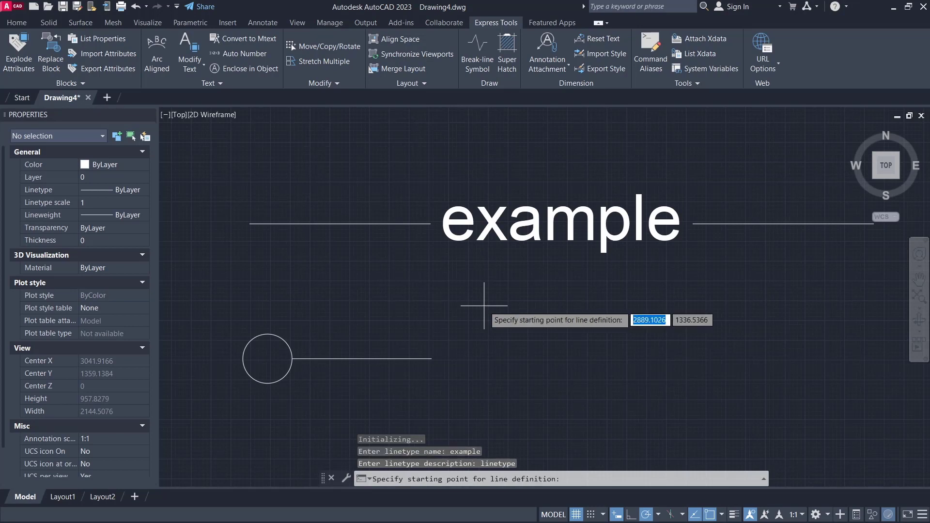
{"action": "left_click", "coordinate": [250, 224]}
{"action": "middle_click_drag", "start_coordinate": [726, 283], "coordinate": [668, 292]}
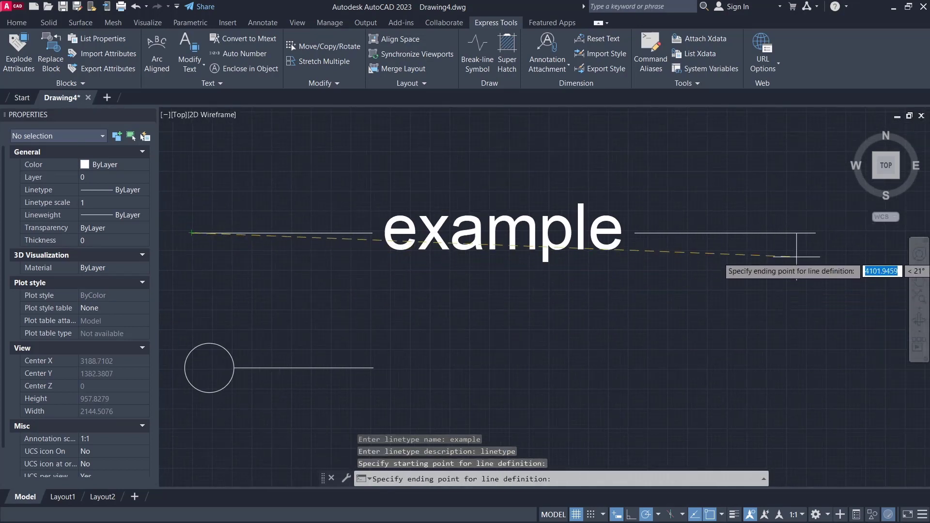
{"action": "left_click", "coordinate": [816, 233]}
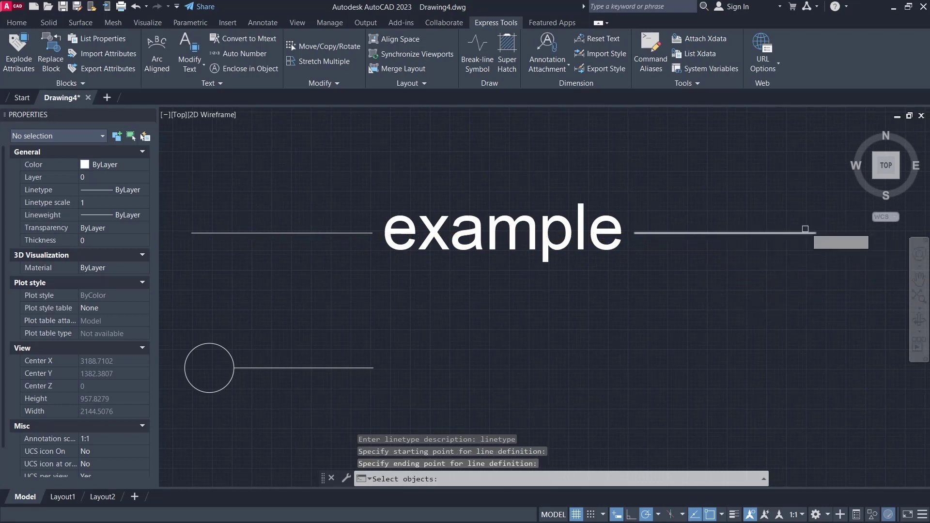
{"action": "left_click", "coordinate": [808, 178]}
{"action": "left_click", "coordinate": [249, 281]}
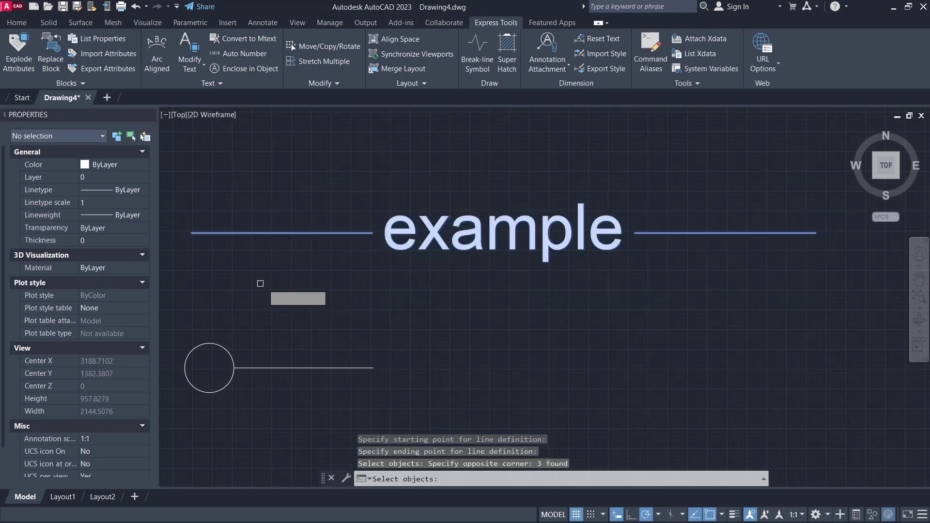
{"action": "key", "text": "Return"}
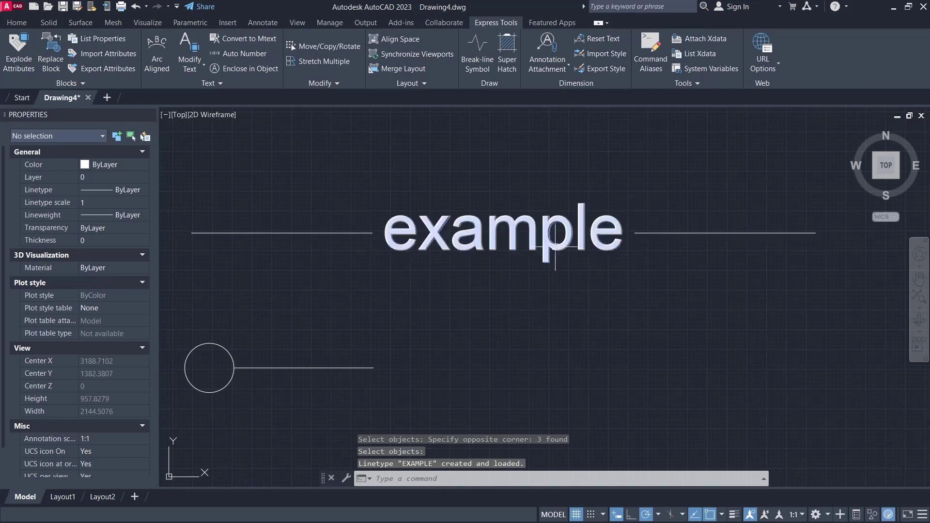
{"action": "scroll", "coordinate": [537, 243], "scroll_direction": "down", "scroll_amount": 1}
{"action": "scroll", "coordinate": [546, 260], "scroll_direction": "down", "scroll_amount": 1}
- Draw a large circle to the right of the existing drawing
{"action": "middle_click_drag", "start_coordinate": [613, 275], "coordinate": [571, 295]}
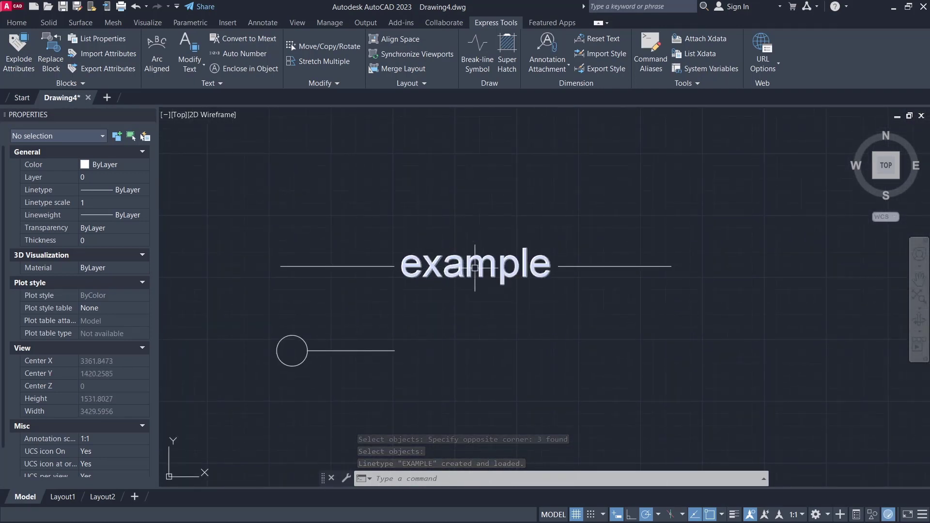
{"action": "scroll", "coordinate": [557, 310], "scroll_direction": "down", "scroll_amount": 1}
{"action": "scroll", "coordinate": [550, 305], "scroll_direction": "down", "scroll_amount": 3}
{"action": "type", "text": "c"}
{"action": "key", "text": "Return"}
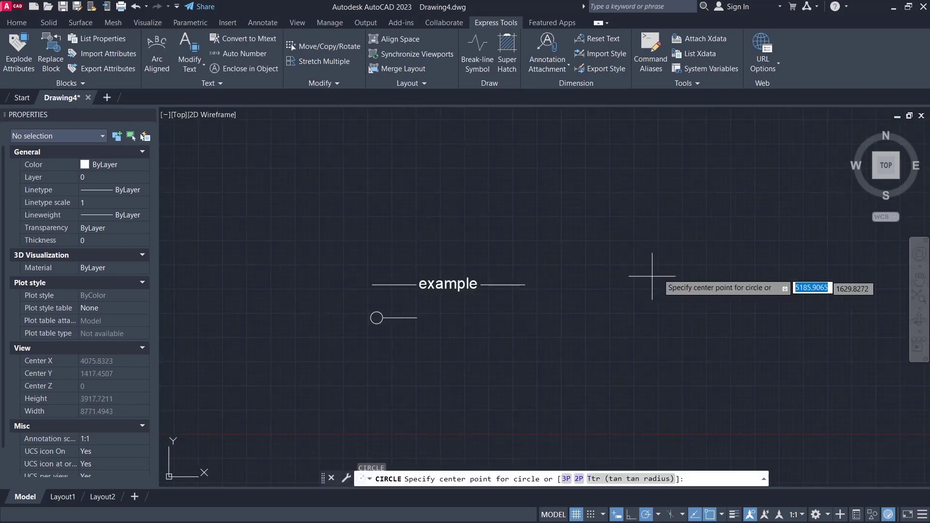
{"action": "left_click", "coordinate": [695, 255]}
{"action": "left_click", "coordinate": [694, 325]}
- In Properties, give the new circle the EXAMPLE linetype with linetype scale 0.2
{"action": "left_click", "coordinate": [696, 213]}
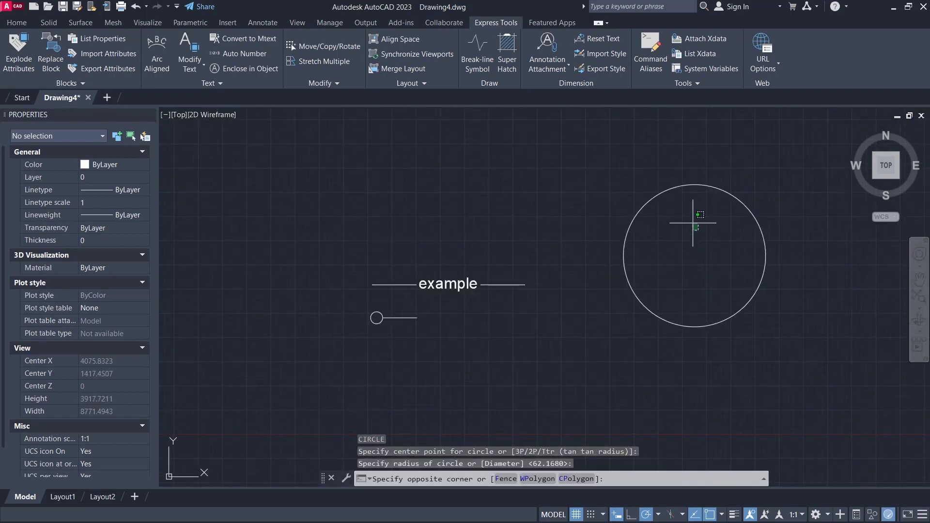
{"action": "left_click", "coordinate": [646, 167]}
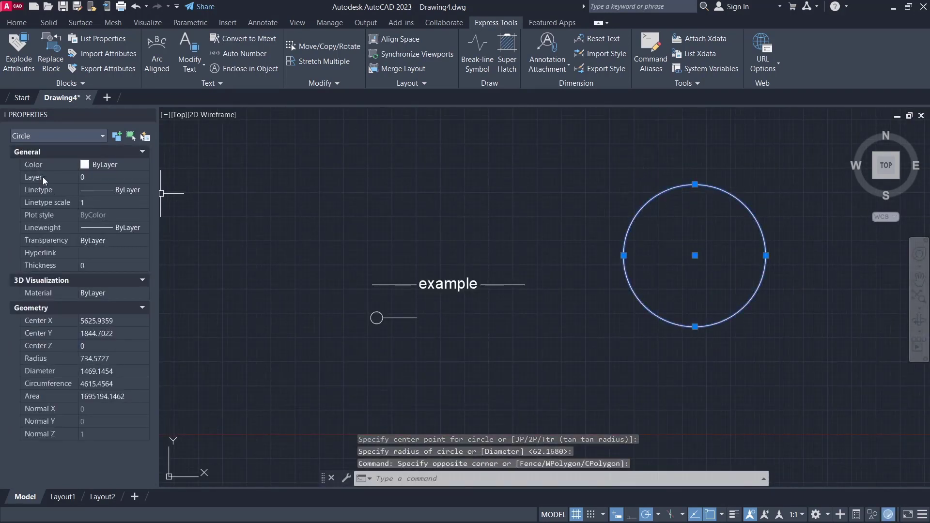
{"action": "left_click", "coordinate": [127, 190]}
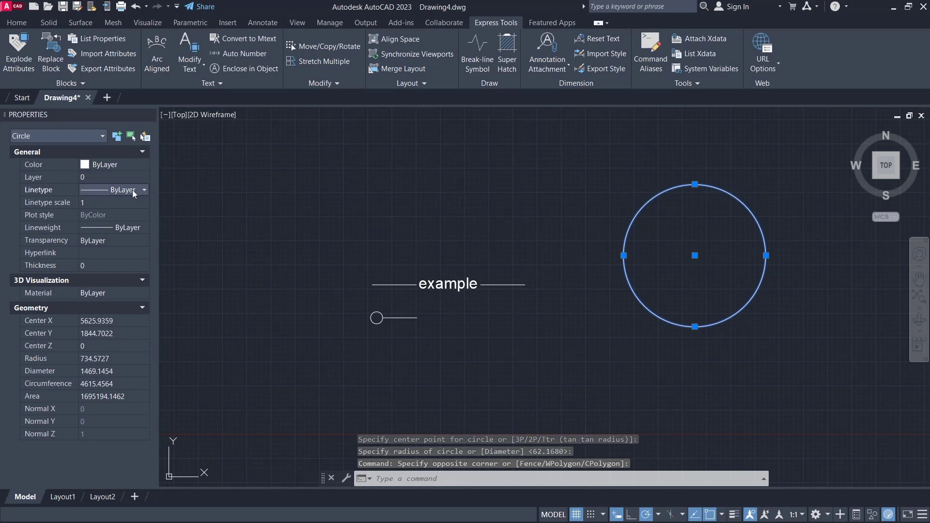
{"action": "left_click", "coordinate": [132, 190]}
{"action": "left_click", "coordinate": [124, 233]}
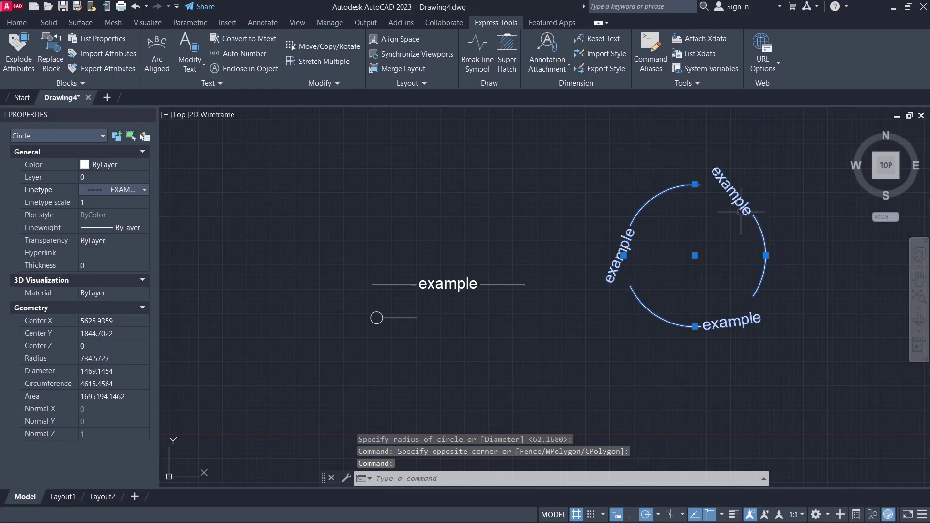
{"action": "scroll", "coordinate": [734, 207], "scroll_direction": "up", "scroll_amount": 2}
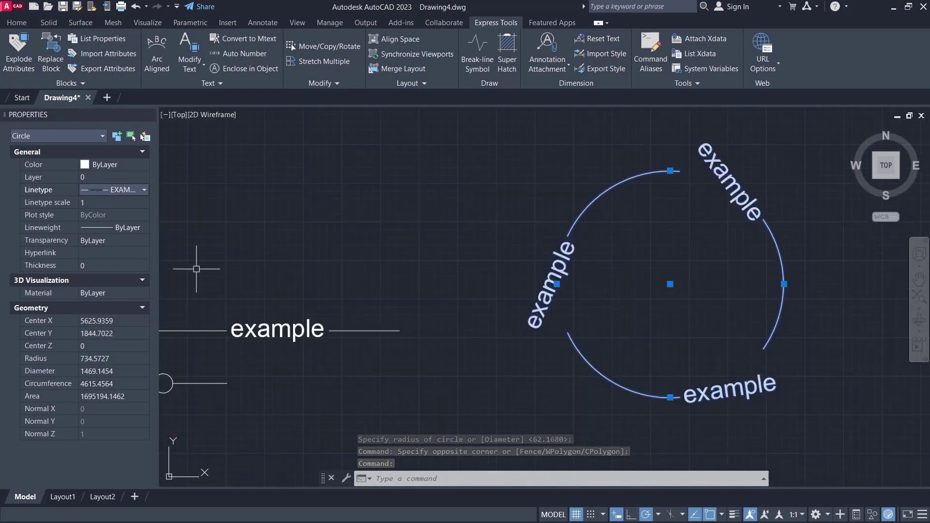
{"action": "left_click", "coordinate": [95, 202]}
{"action": "type", "text": "0.2"}
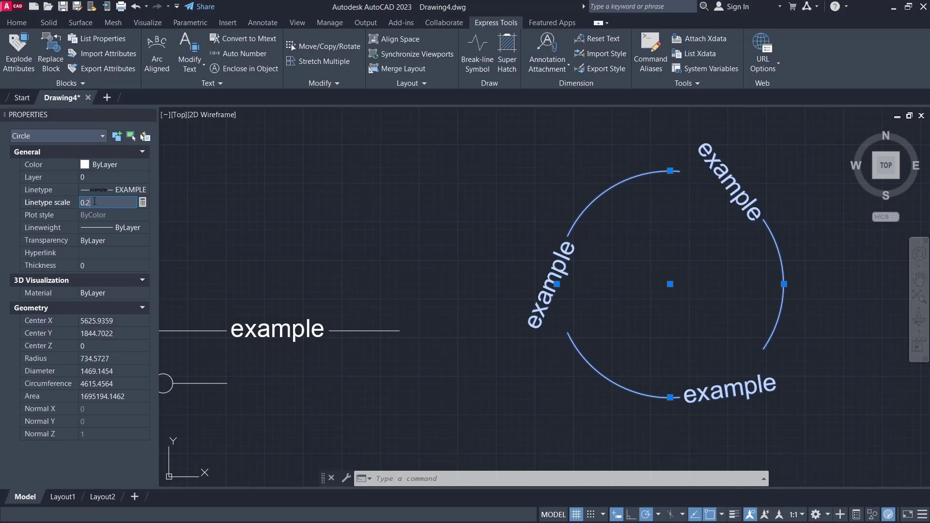
{"action": "left_click", "coordinate": [104, 215]}
{"action": "scroll", "coordinate": [591, 201], "scroll_direction": "up", "scroll_amount": 3}
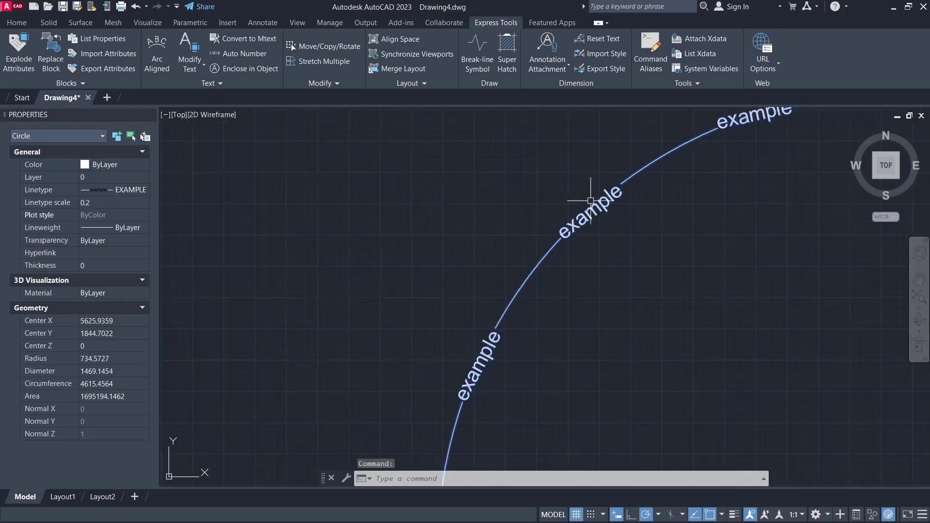
{"action": "scroll", "coordinate": [606, 215], "scroll_direction": "down", "scroll_amount": 3}
{"action": "scroll", "coordinate": [606, 216], "scroll_direction": "down", "scroll_amount": 3}
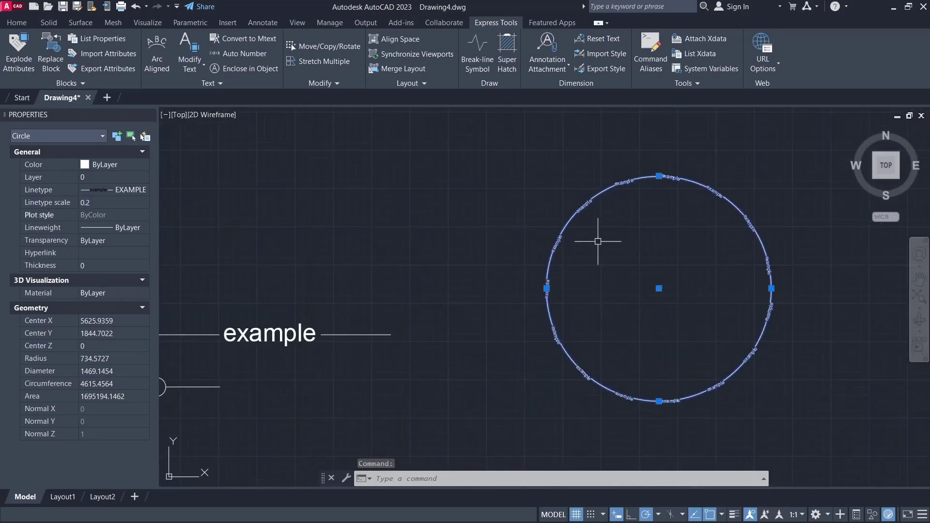
{"action": "key", "text": "Escape"}
{"action": "mouse_move", "coordinate": [271, 368]}
{"action": "middle_mouse_down"}
{"action": "mouse_move", "coordinate": [334, 329]}
{"action": "mouse_move", "coordinate": [438, 318]}
{"action": "middle_mouse_up"}
- Launch Make Linetype again from the Express Tools slide-out
{"action": "scroll", "coordinate": [323, 334], "scroll_direction": "up", "scroll_amount": 4}
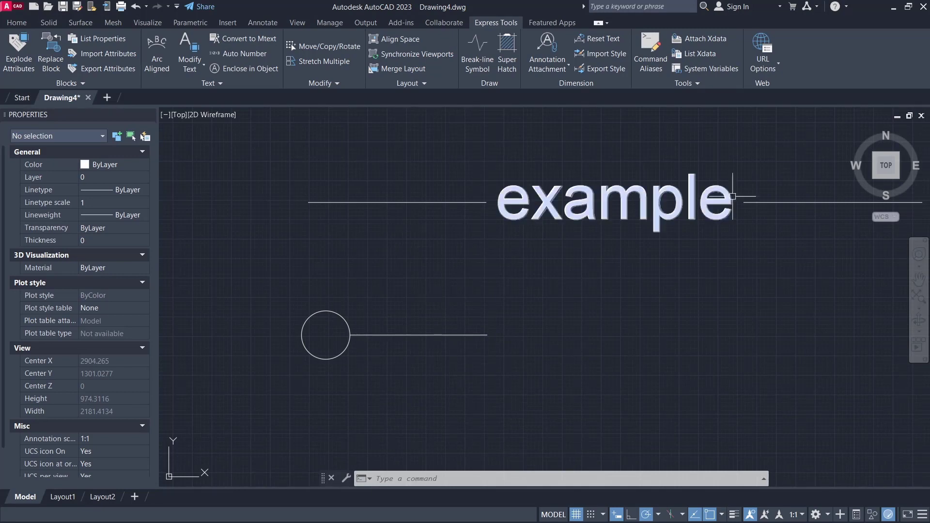
{"action": "left_click", "coordinate": [697, 83]}
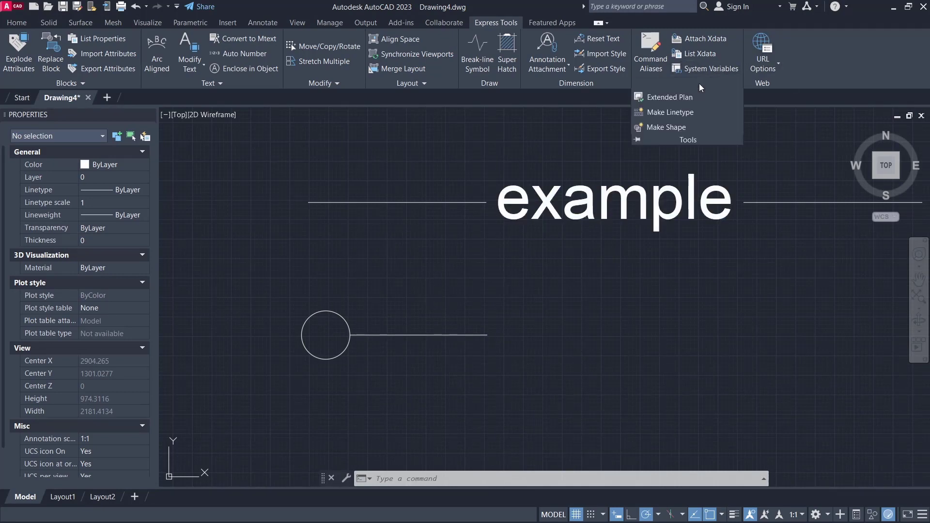
{"action": "left_click", "coordinate": [666, 113]}
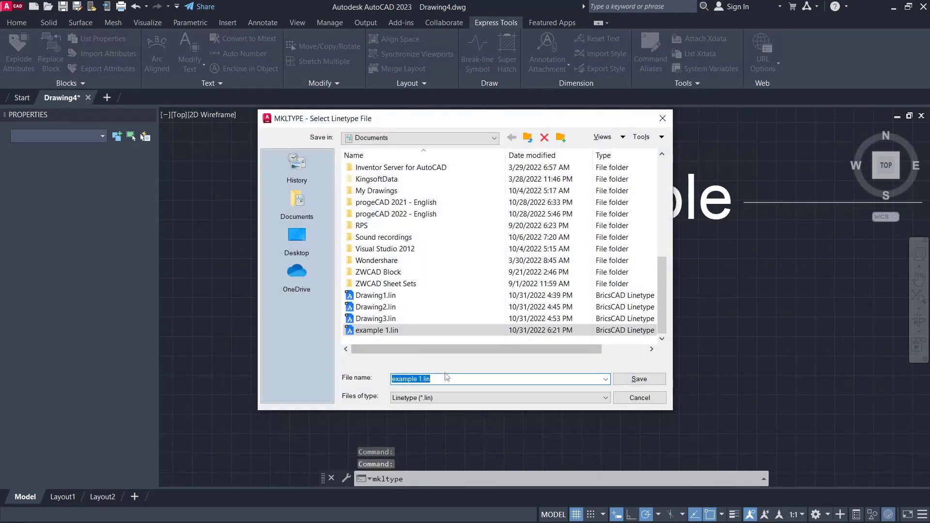
- Save the new linetype file as 'example 2', fixing a typo in the name
{"action": "type", "text": "examfple"}
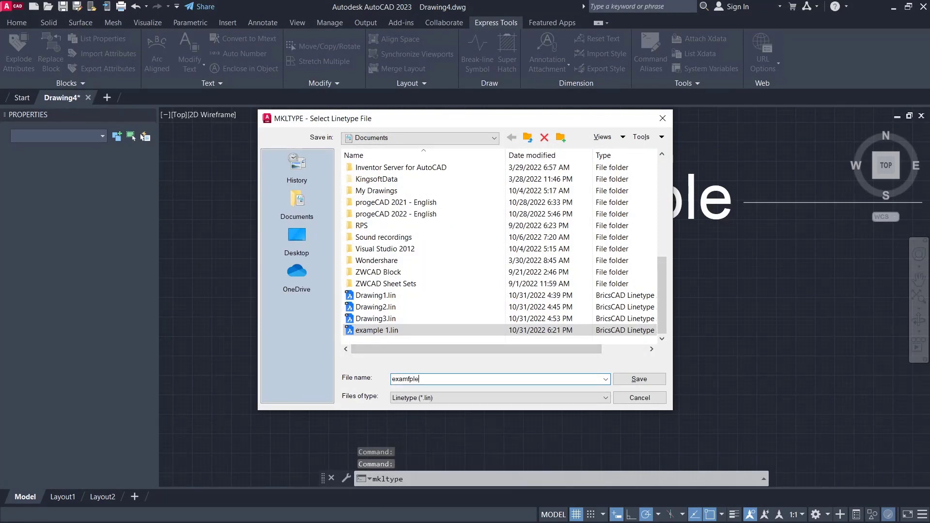
{"action": "key", "text": "BackSpace"}
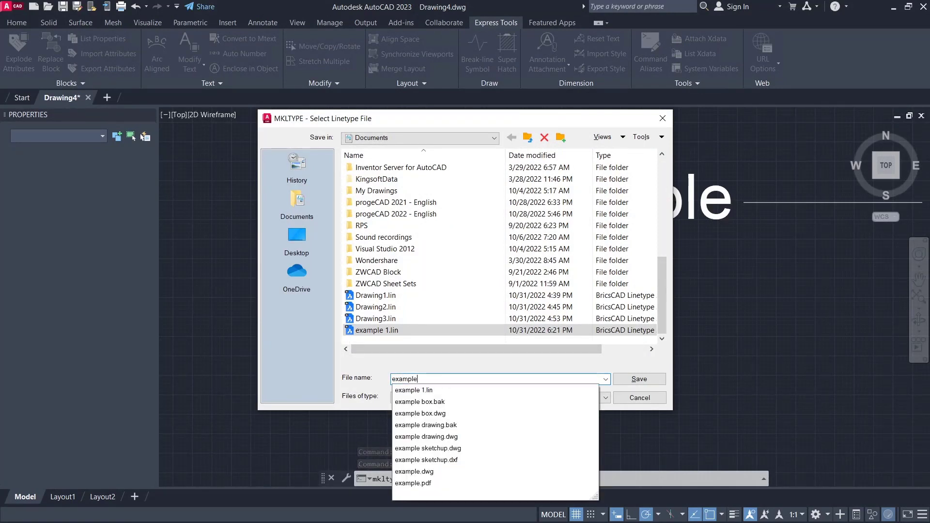
{"action": "type", "text": " 2"}
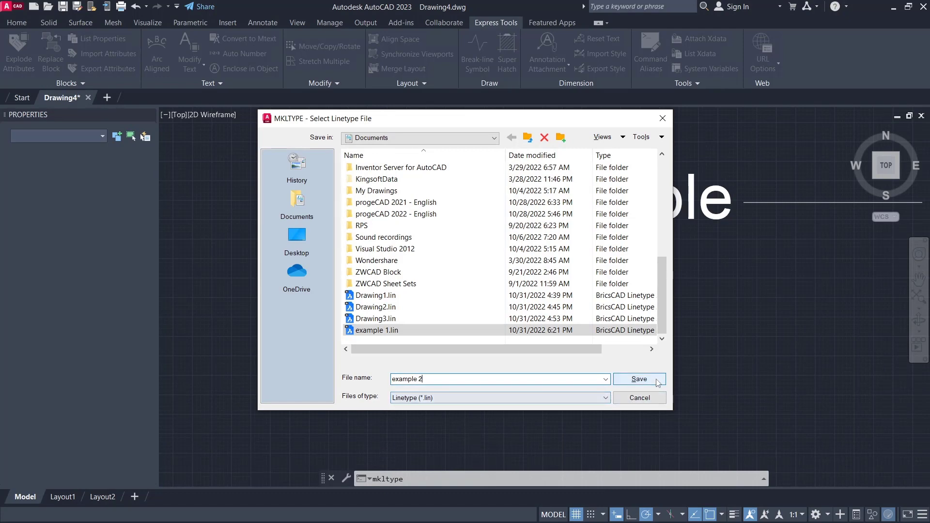
{"action": "left_click", "coordinate": [639, 379]}
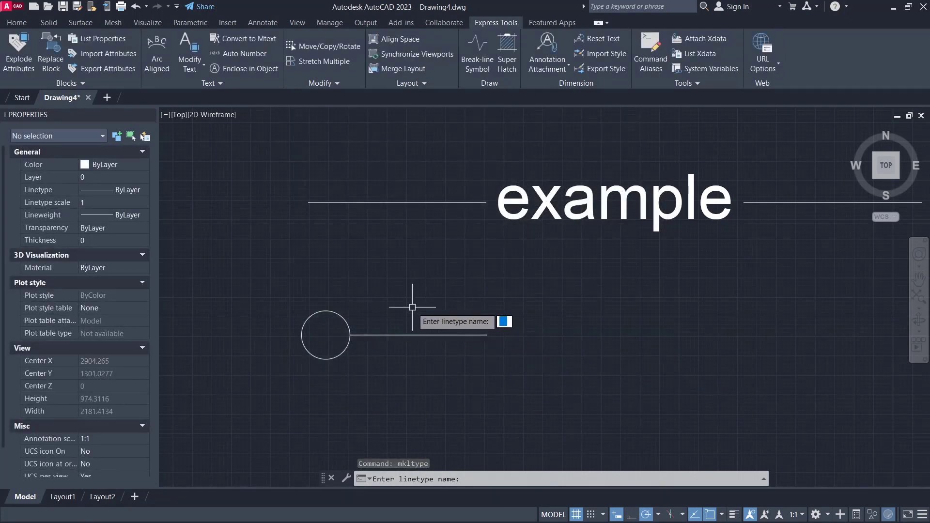
- Enter name example2 and description example, pick points, select the line, then cancel
{"action": "type", "text": "example2"}
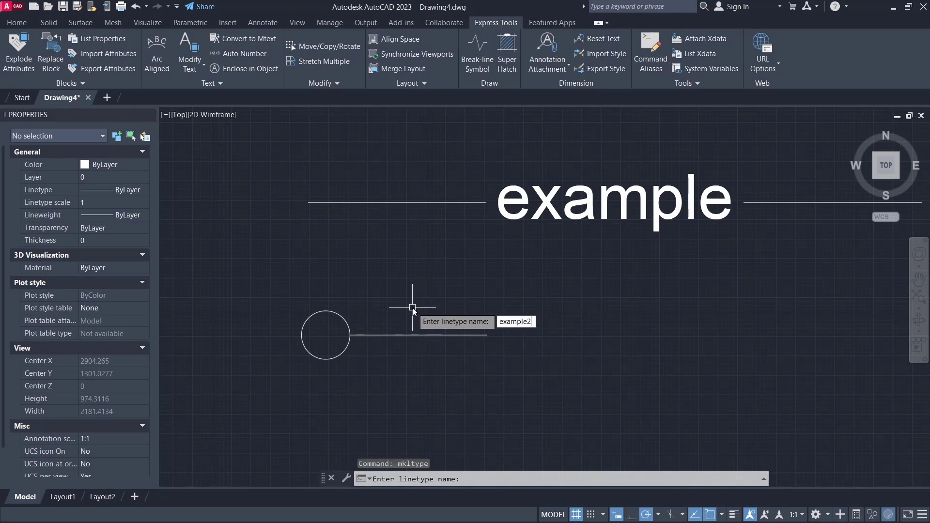
{"action": "key", "text": "Return"}
{"action": "type", "text": "example"}
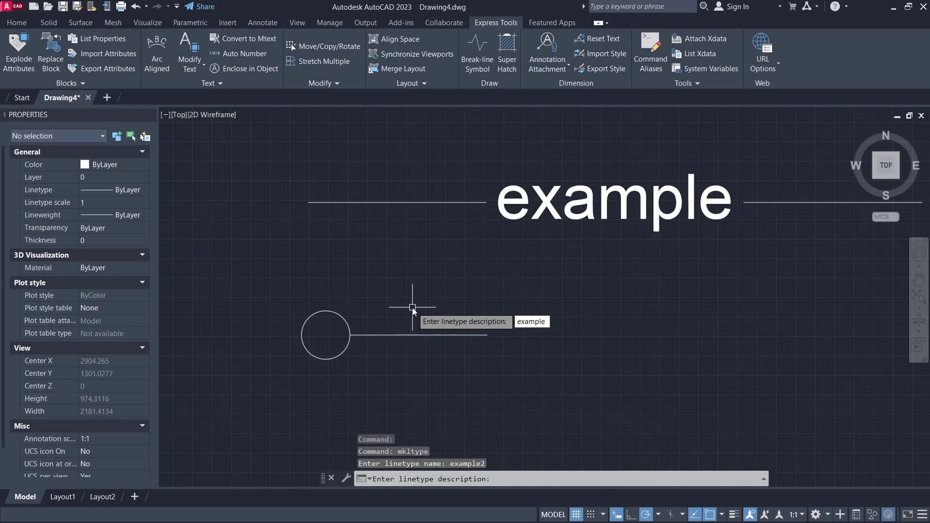
{"action": "key", "text": "Return"}
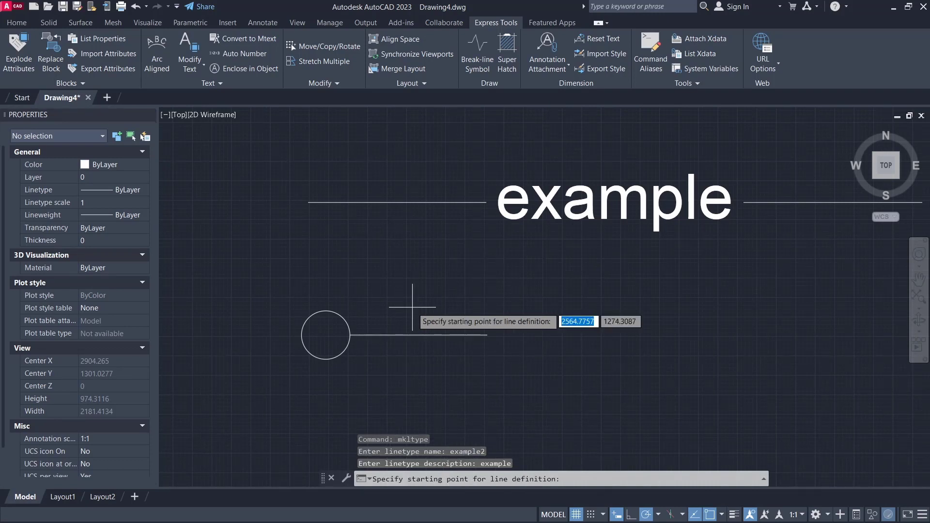
{"action": "left_click", "coordinate": [302, 334]}
{"action": "left_click", "coordinate": [486, 335]}
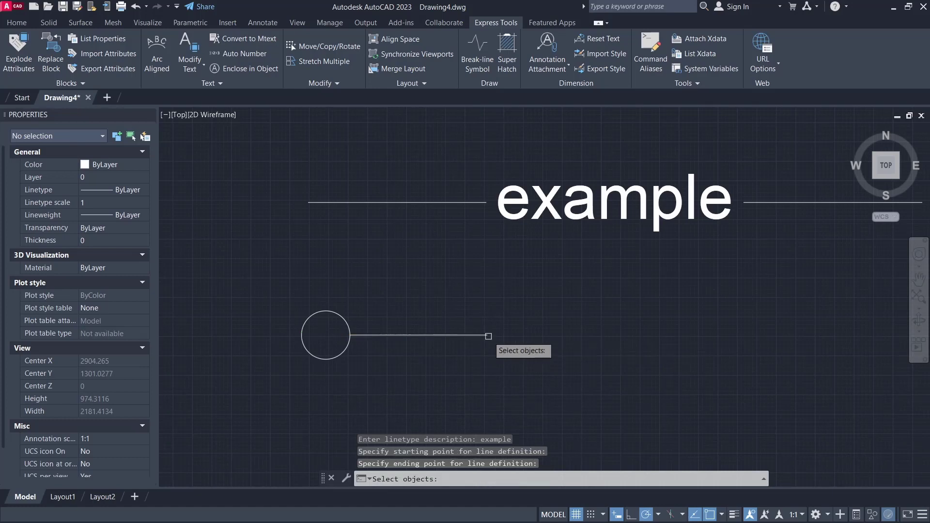
{"action": "left_click", "coordinate": [521, 285]}
{"action": "left_click", "coordinate": [283, 377]}
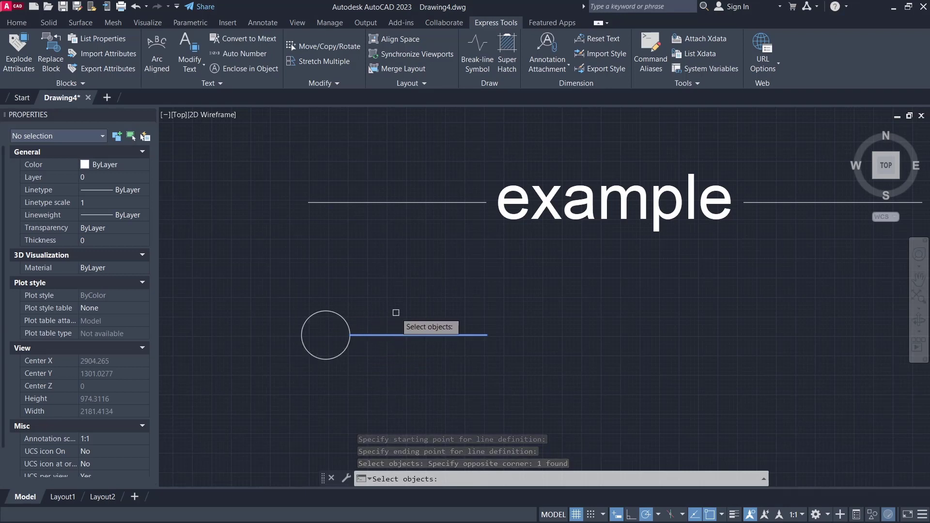
{"action": "key", "text": "Escape"}
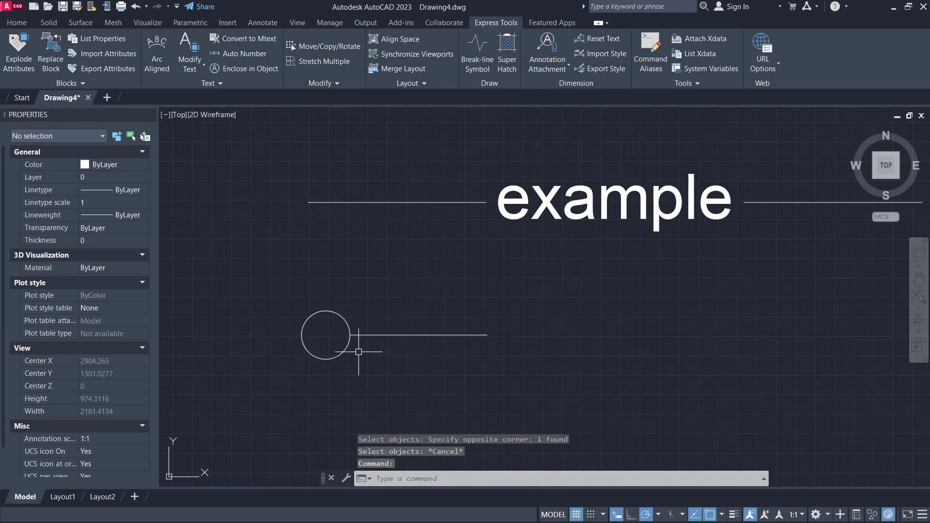
- Start Make Shape, save file example2, name the shape example2 at resolution 128
{"action": "left_click", "coordinate": [688, 83]}
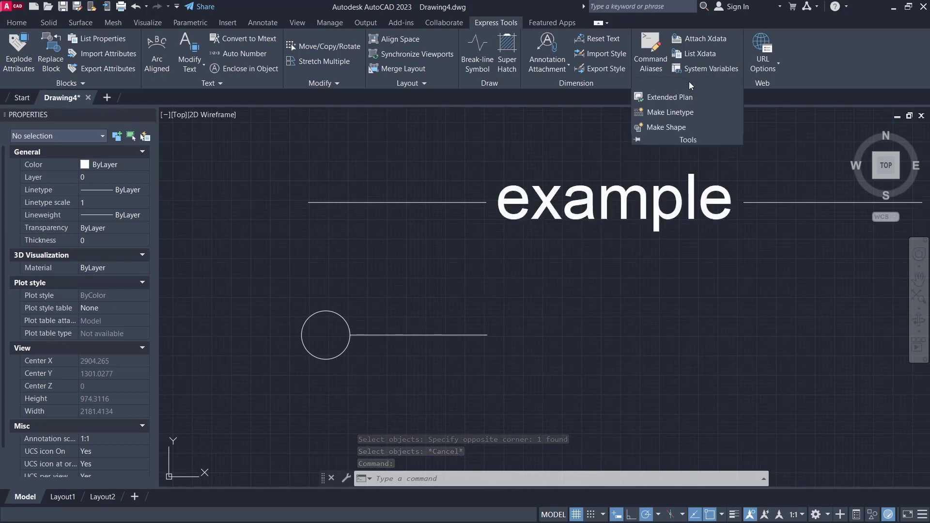
{"action": "left_click", "coordinate": [661, 127]}
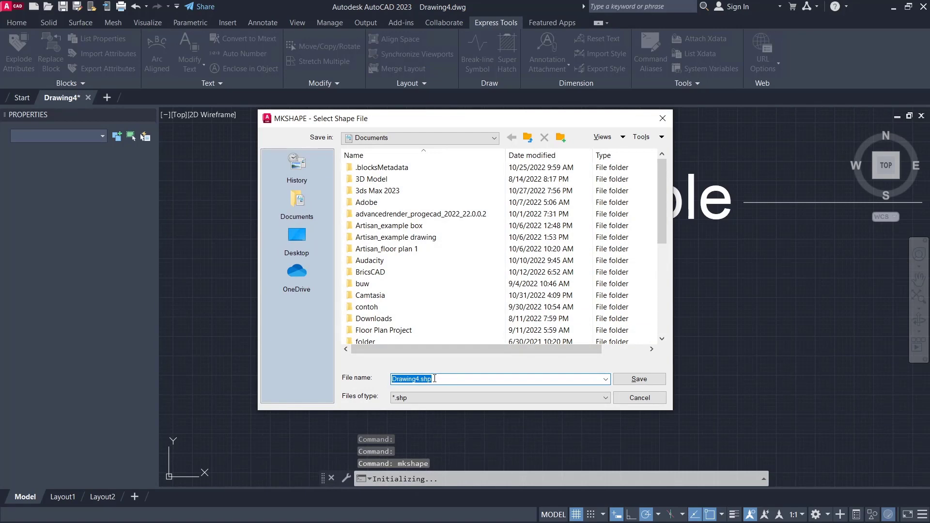
{"action": "type", "text": "example"}
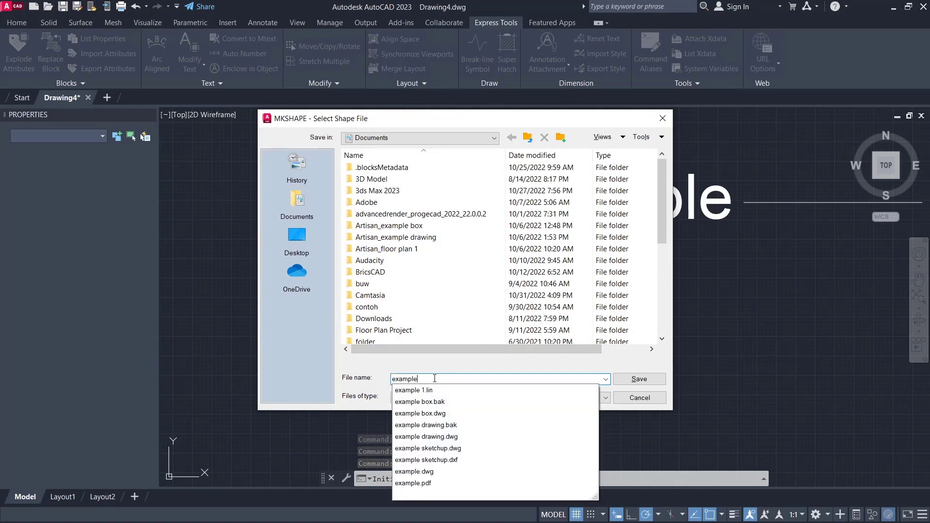
{"action": "type", "text": "2"}
{"action": "key", "text": "Return"}
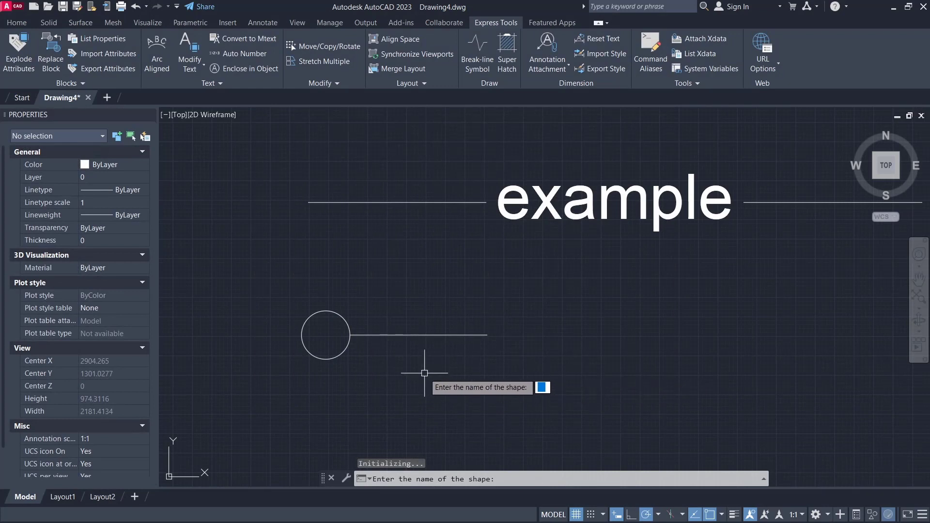
{"action": "type", "text": "example2"}
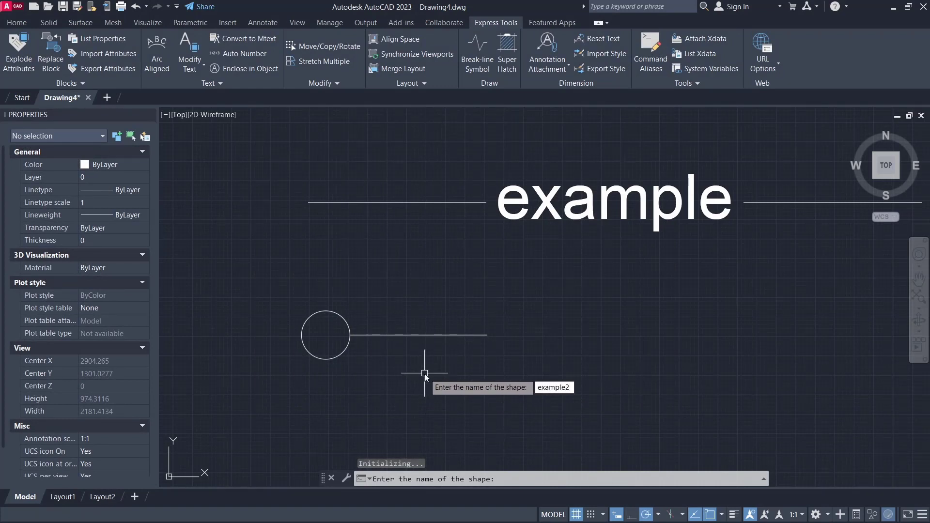
{"action": "key", "text": "Return"}
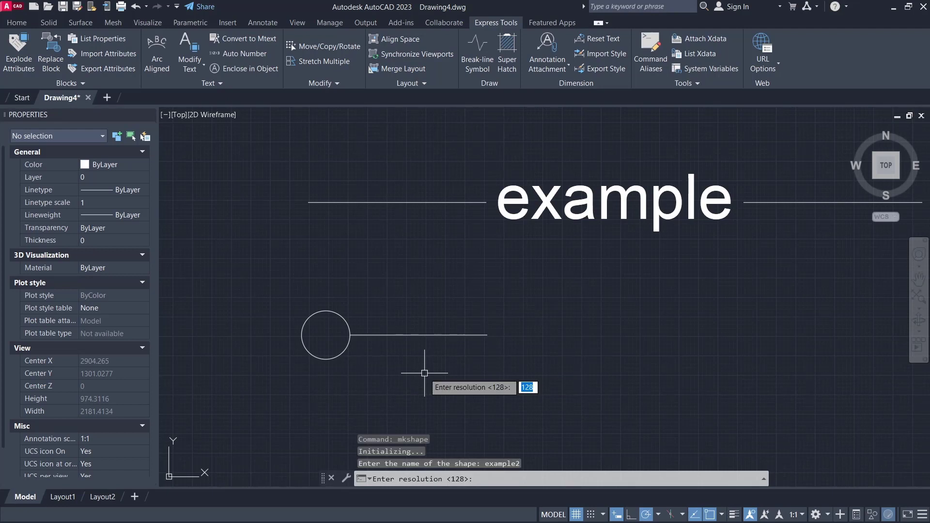
{"action": "key", "text": "Return"}
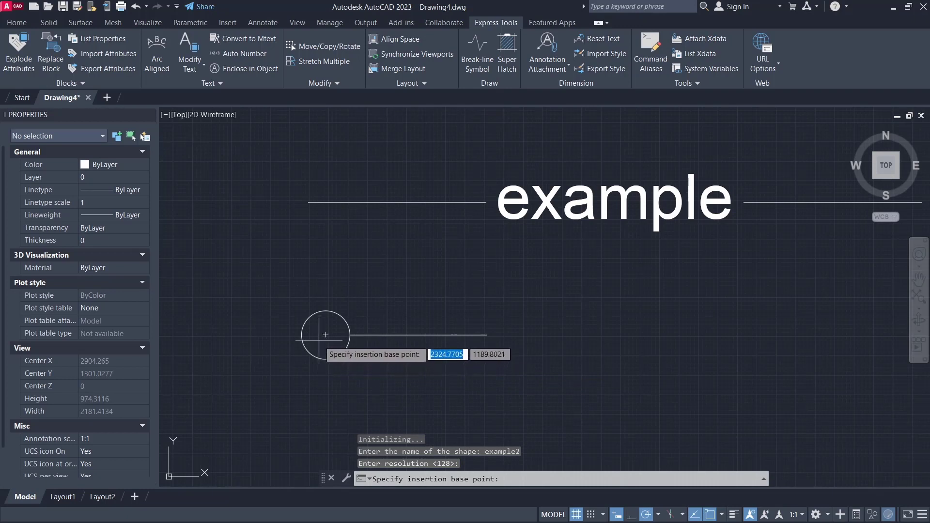
- Set the insertion base point and select the small circle and line to compile example2.shx
{"action": "left_click", "coordinate": [301, 335]}
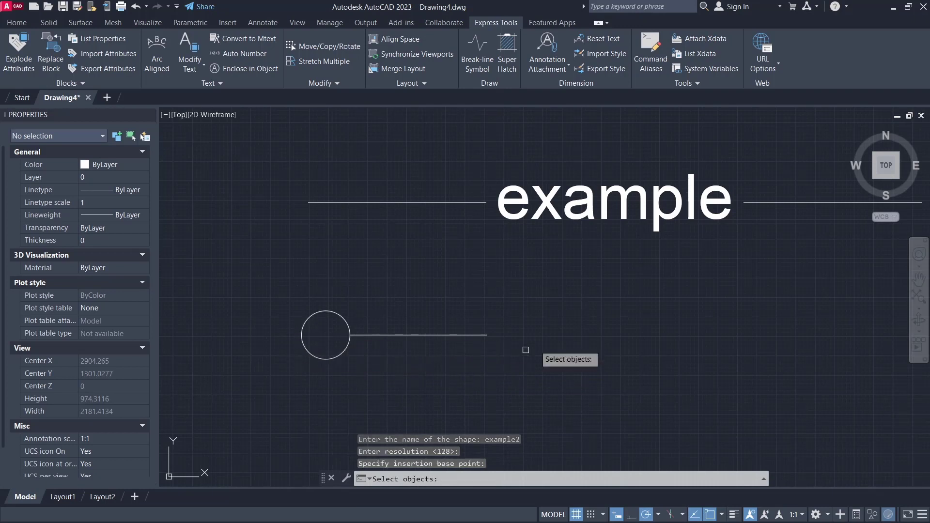
{"action": "left_click", "coordinate": [580, 289]}
{"action": "left_click", "coordinate": [269, 385]}
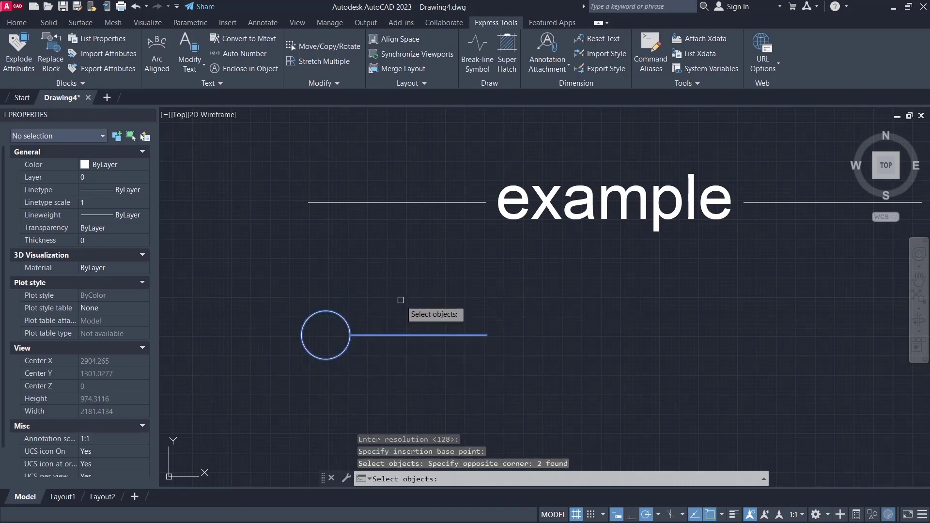
{"action": "key", "text": "Return"}
{"action": "scroll", "coordinate": [550, 321], "scroll_direction": "down", "scroll_amount": 4}
{"action": "middle_click_drag", "start_coordinate": [551, 322], "coordinate": [510, 302]}
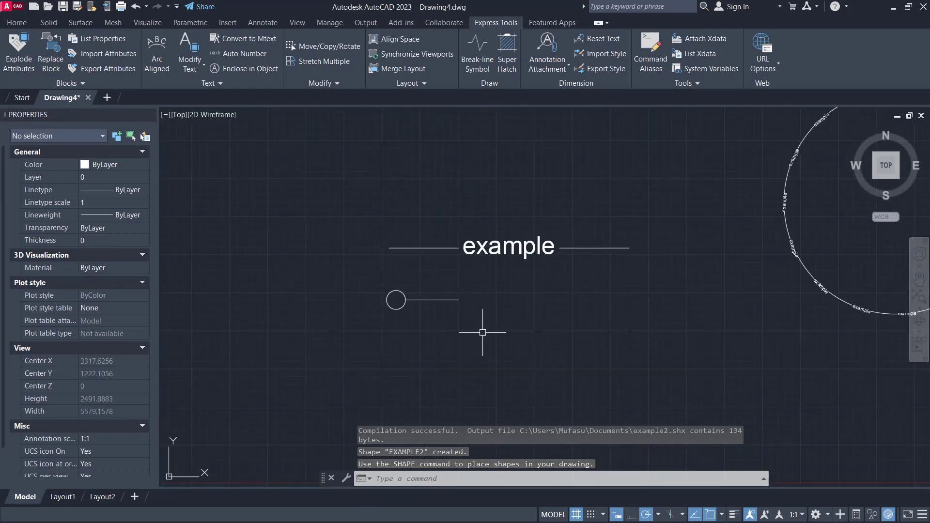
- Insert the example2 shape below the original drawing at default height and rotation
{"action": "type", "text": "sha"}
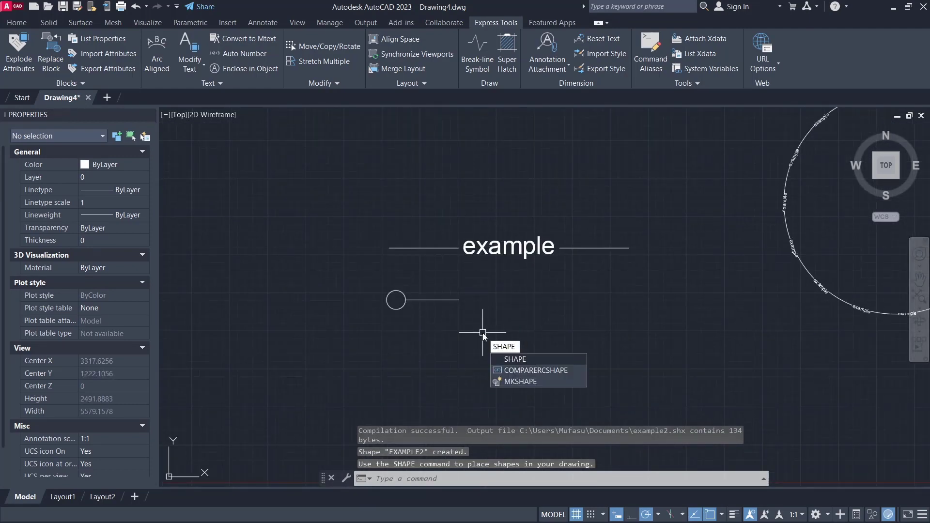
{"action": "key", "text": "Return"}
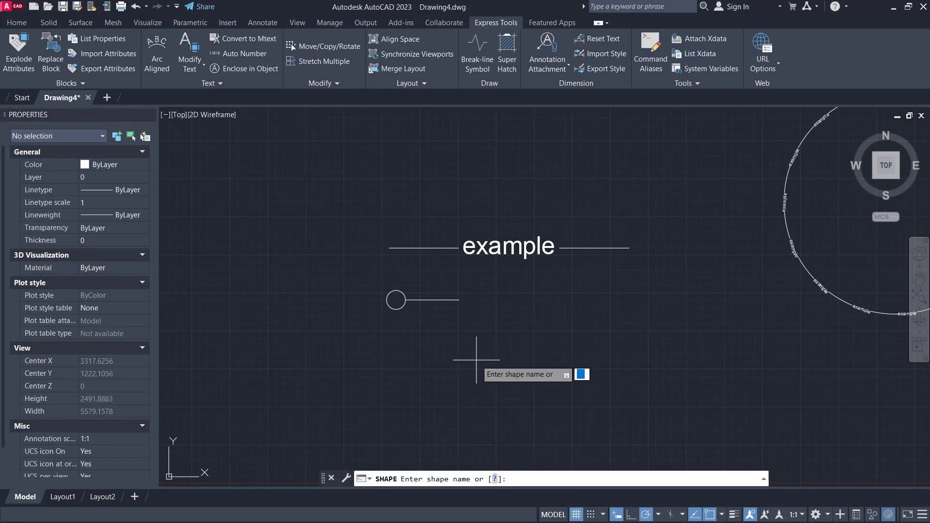
{"action": "type", "text": "exa"}
{"action": "type", "text": "mple2"}
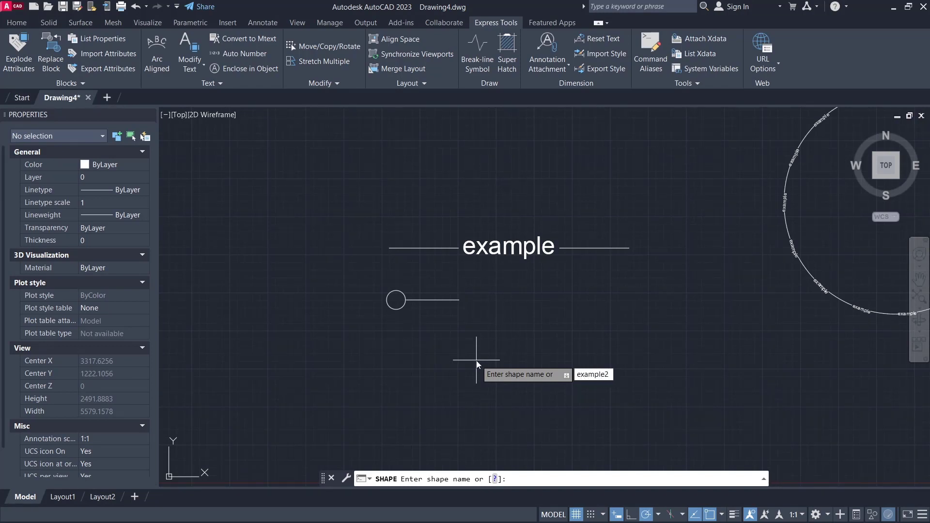
{"action": "key", "text": "Return"}
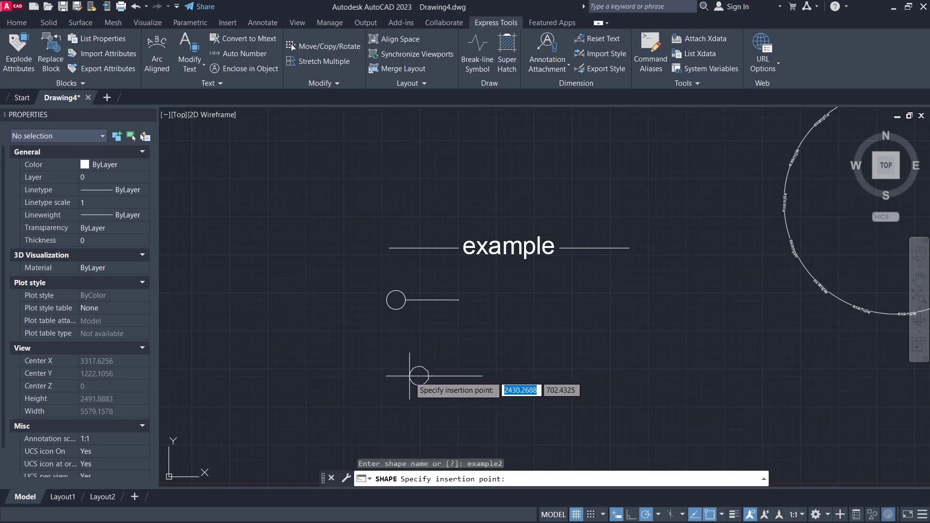
{"action": "left_click", "coordinate": [409, 378]}
{"action": "key", "text": "Return"}
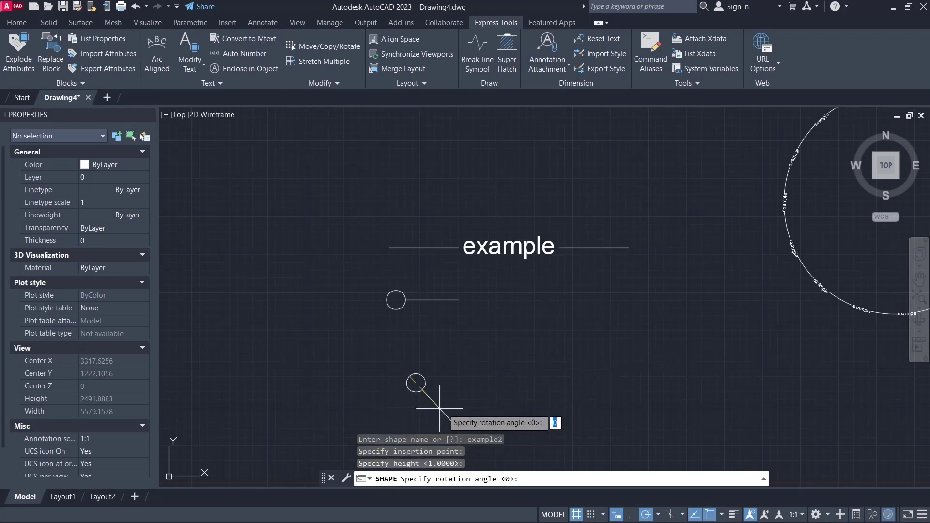
{"action": "left_click", "coordinate": [502, 375]}
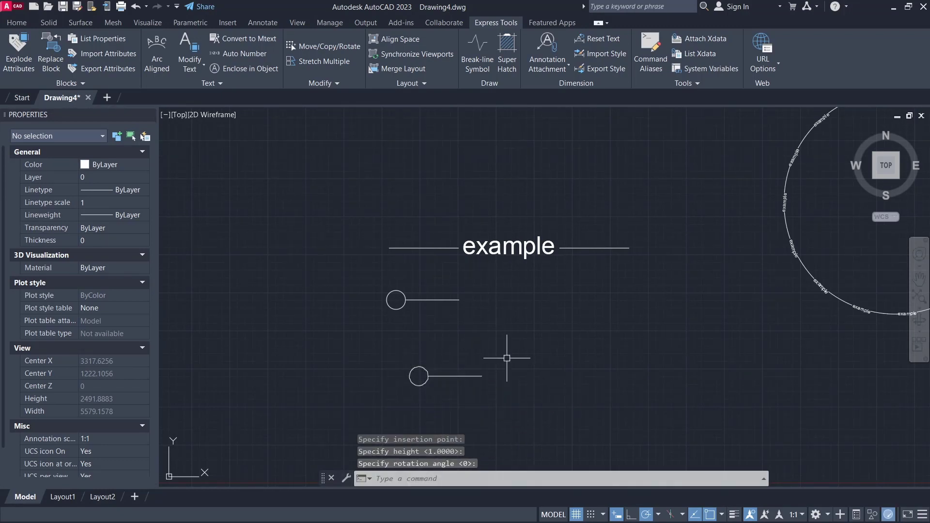
{"action": "left_click", "coordinate": [691, 82]}
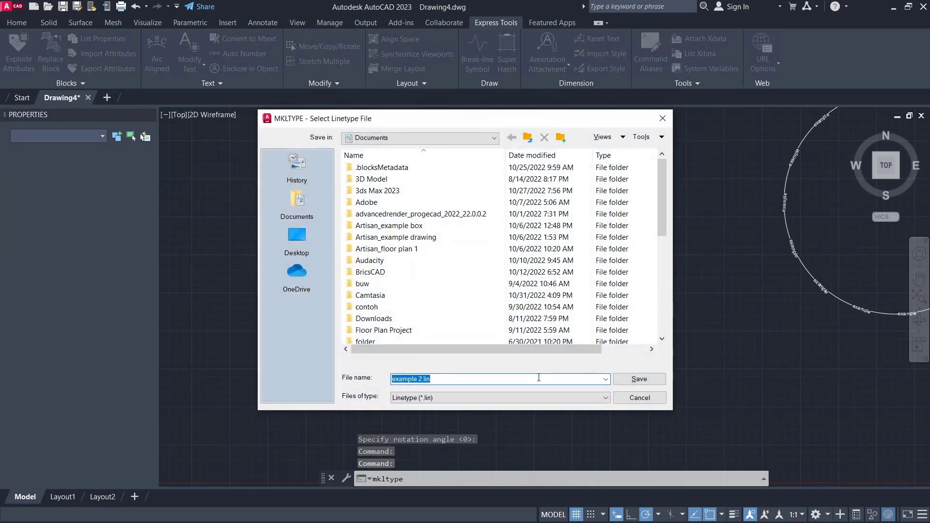
- Save the linetype file as example 2.lin, named example2 with description 'example'
{"action": "left_click", "coordinate": [640, 377]}
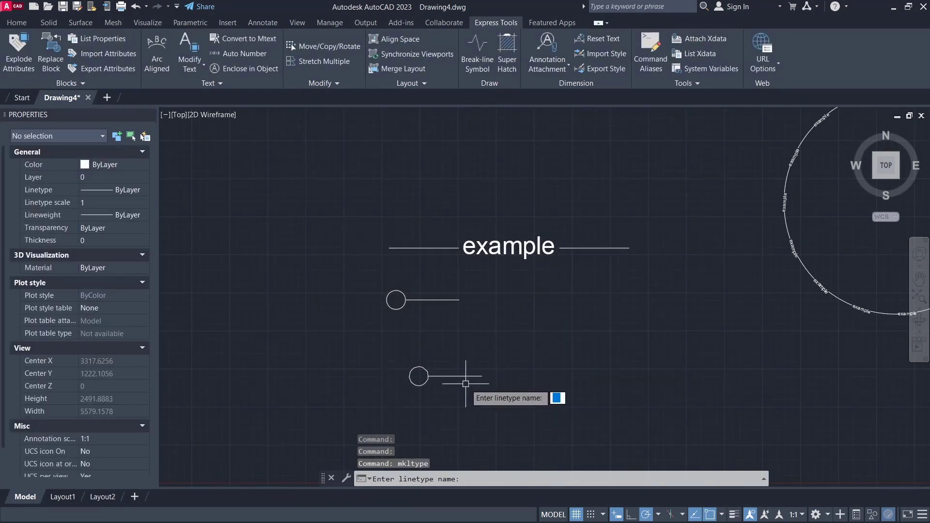
{"action": "scroll", "coordinate": [466, 383], "scroll_direction": "up", "scroll_amount": 2}
{"action": "type", "text": "example2"}
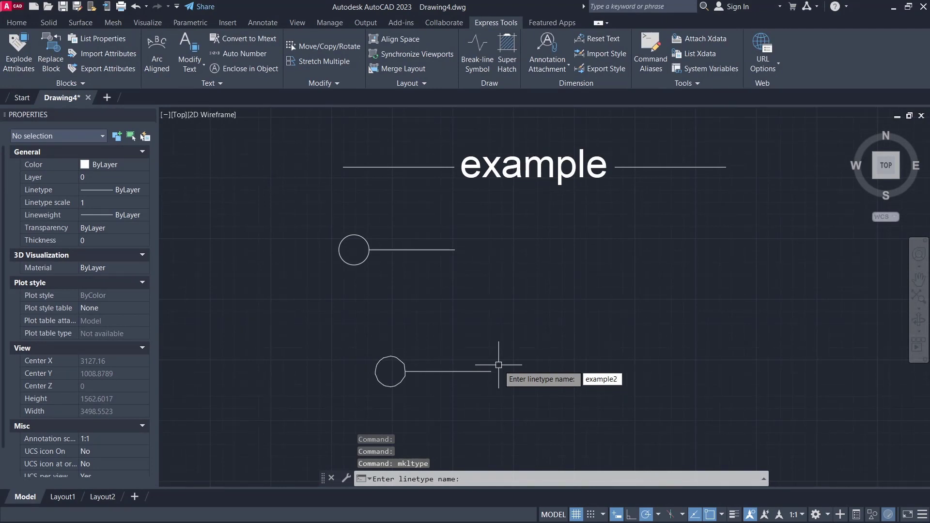
{"action": "key", "text": "Return"}
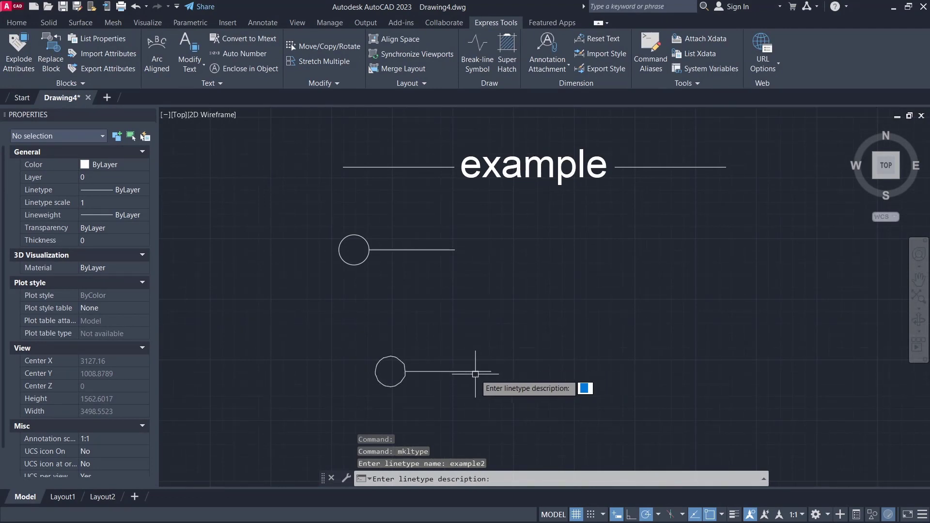
{"action": "type", "text": "example"}
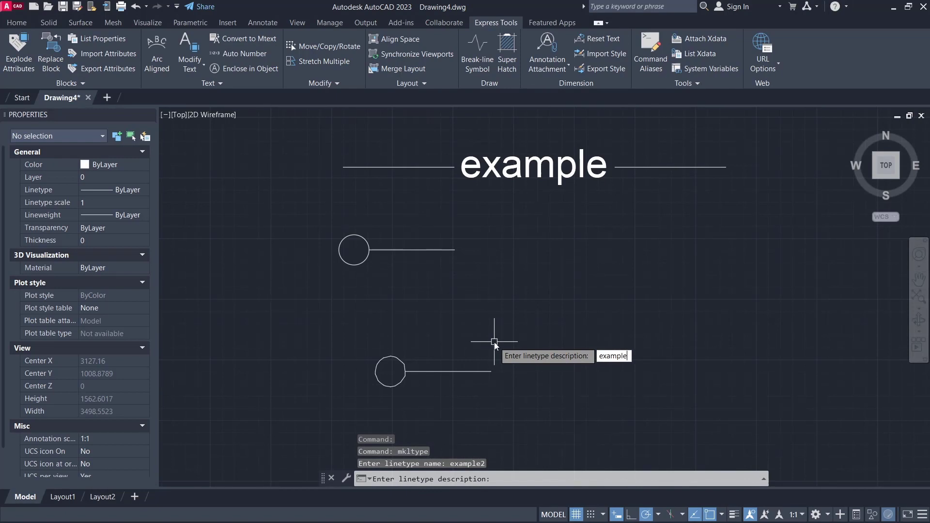
{"action": "key", "text": "Return"}
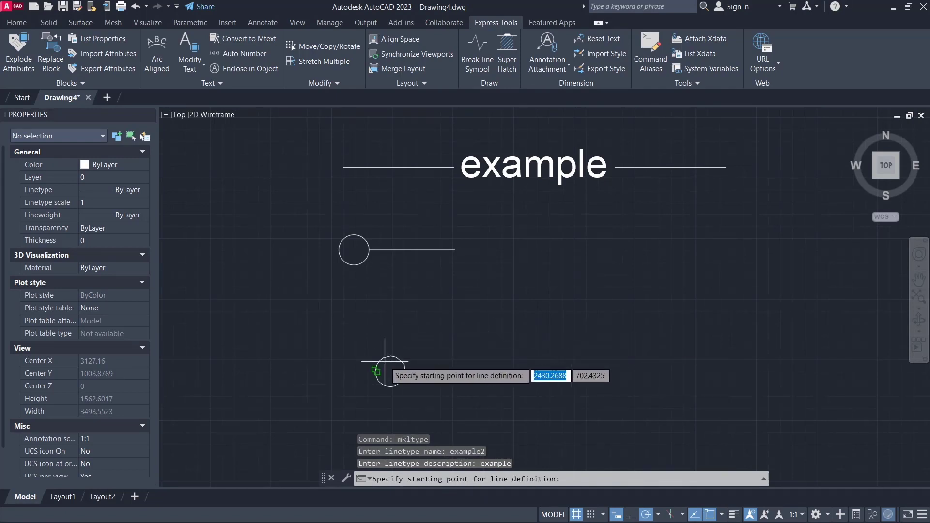
- Define the linetype from the circle start to the end point, including the placed shape
{"action": "left_click", "coordinate": [375, 371]}
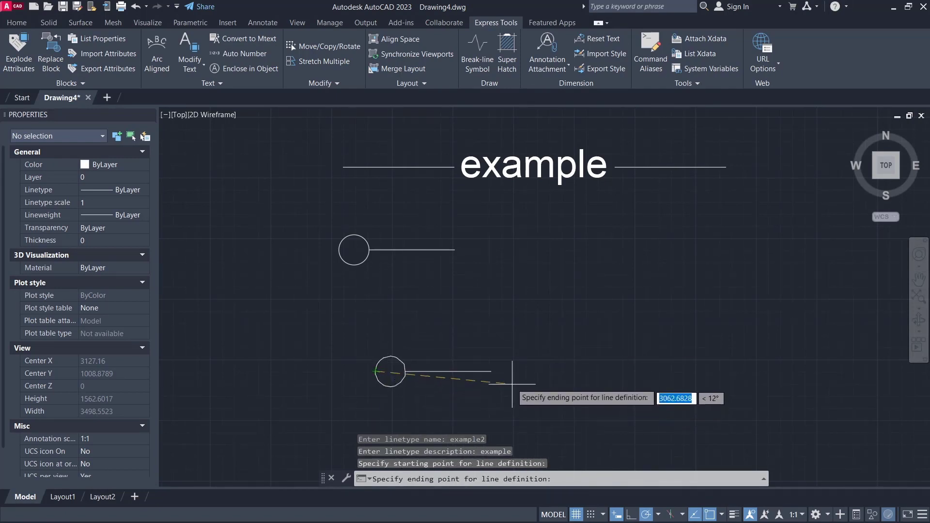
{"action": "scroll", "coordinate": [486, 372], "scroll_direction": "up", "scroll_amount": 10}
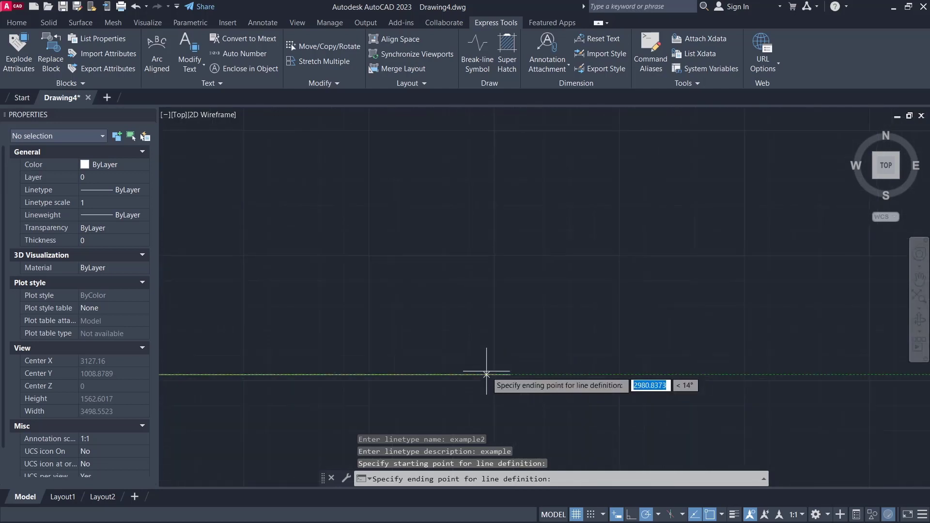
{"action": "left_click", "coordinate": [516, 380]}
{"action": "scroll", "coordinate": [580, 307], "scroll_direction": "down", "scroll_amount": 2}
{"action": "scroll", "coordinate": [577, 309], "scroll_direction": "down", "scroll_amount": 2}
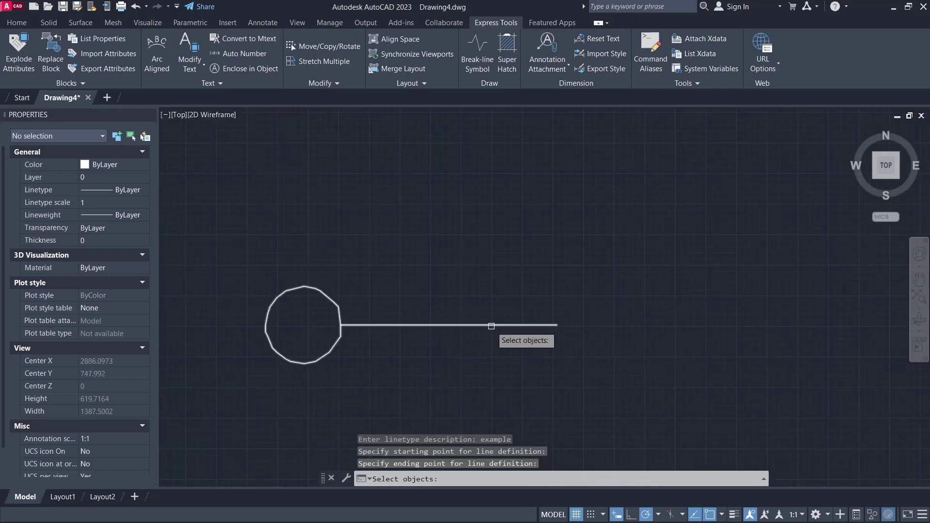
{"action": "left_click", "coordinate": [491, 325]}
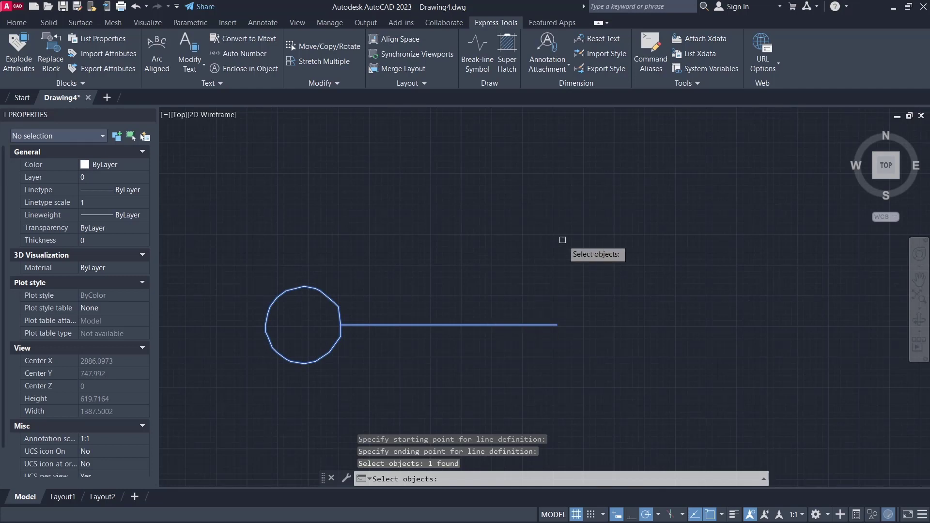
{"action": "key", "text": "Return"}
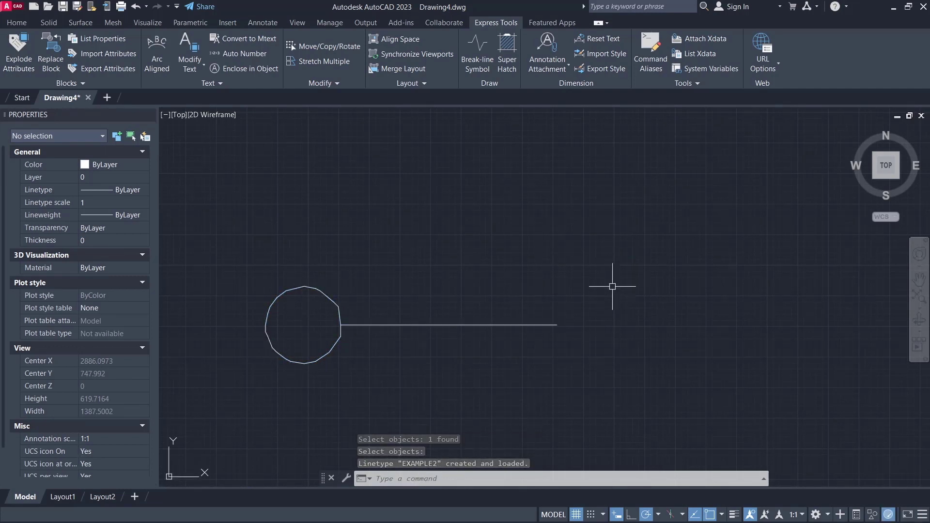
{"action": "scroll", "coordinate": [615, 284], "scroll_direction": "down", "scroll_amount": 5}
{"action": "middle_click_drag", "start_coordinate": [656, 270], "coordinate": [380, 322]}
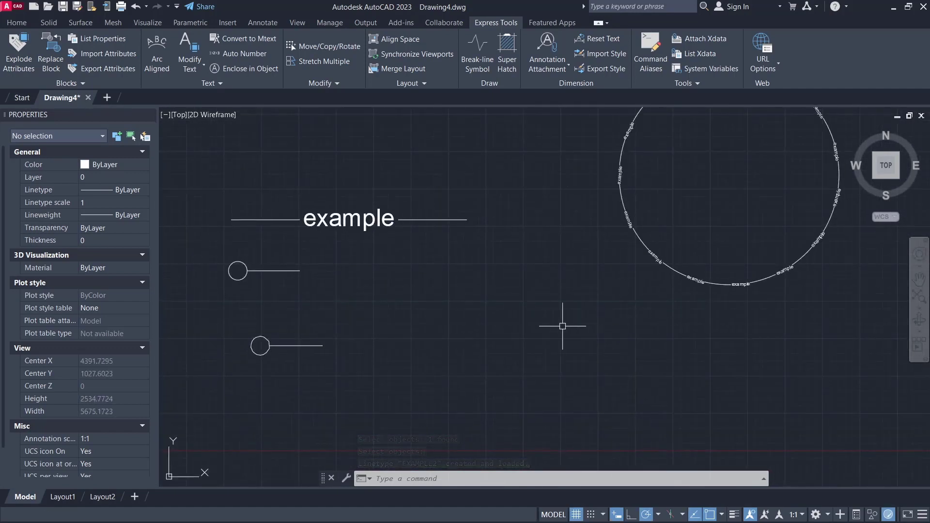
- Draw a new horizontal line below the existing drawings
{"action": "type", "text": "l"}
{"action": "key", "text": "Return"}
{"action": "left_click", "coordinate": [429, 379]}
{"action": "left_click", "coordinate": [712, 379]}
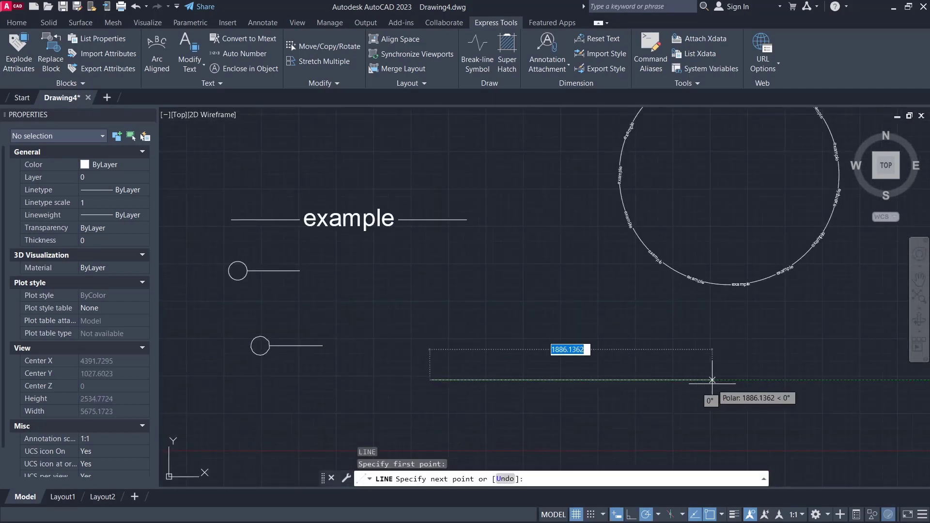
{"action": "key", "text": "Return"}
- Assign the EXAMPLE2 linetype to the new line in the Properties palette
{"action": "left_click", "coordinate": [606, 334]}
{"action": "left_click", "coordinate": [512, 393]}
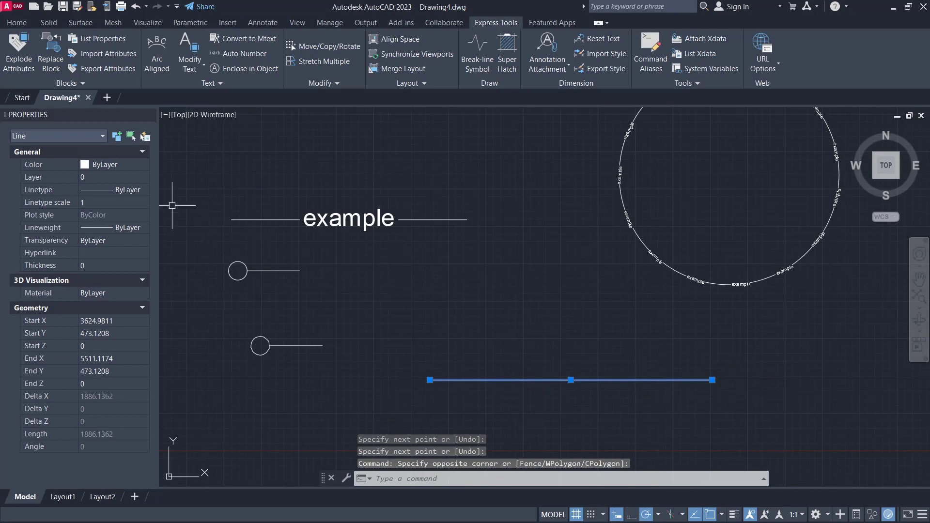
{"action": "left_click", "coordinate": [123, 189]}
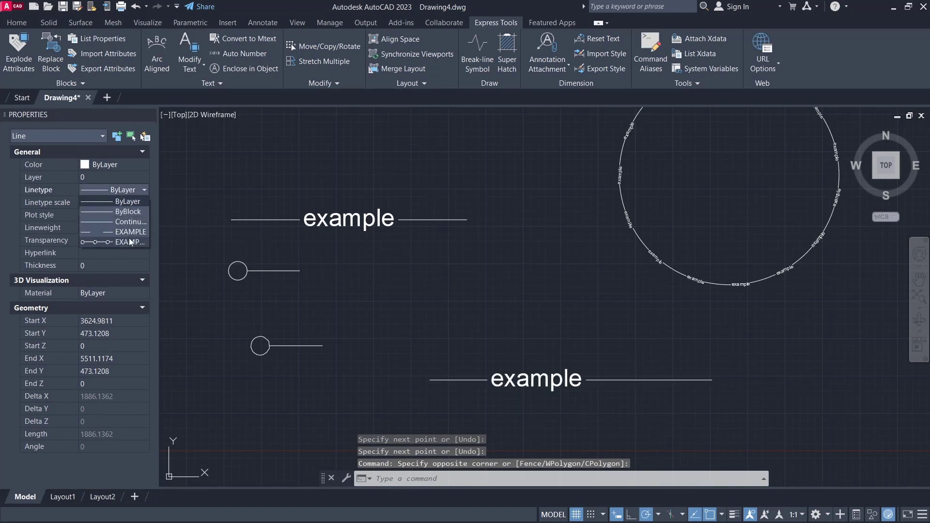
{"action": "left_click", "coordinate": [118, 240]}
{"action": "scroll", "coordinate": [573, 331], "scroll_direction": "down", "scroll_amount": 3}
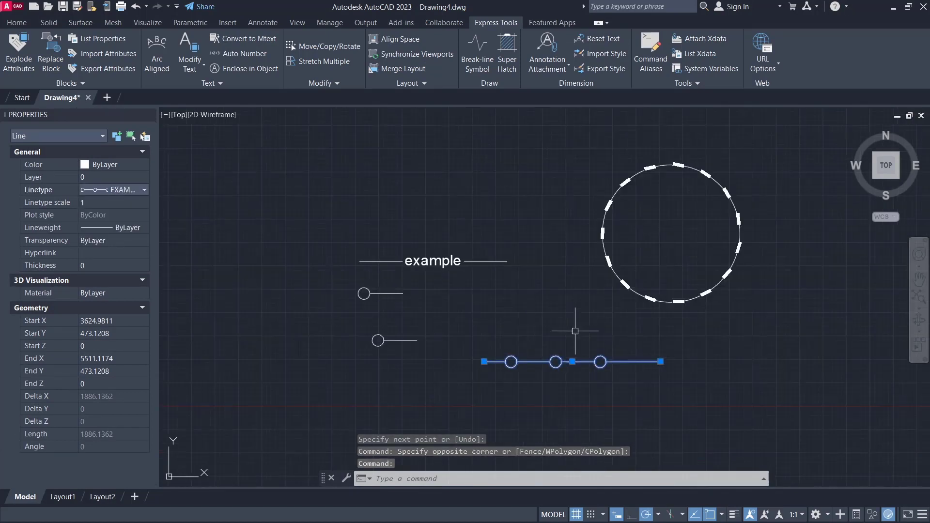
{"action": "key", "text": "Escape"}
{"action": "scroll", "coordinate": [688, 333], "scroll_direction": "up", "scroll_amount": 1}
{"action": "left_click", "coordinate": [701, 329]}
- Switch the large circle's linetype from EXAMPLE to EXAMPLE2 and review the result
{"action": "left_click", "coordinate": [629, 250]}
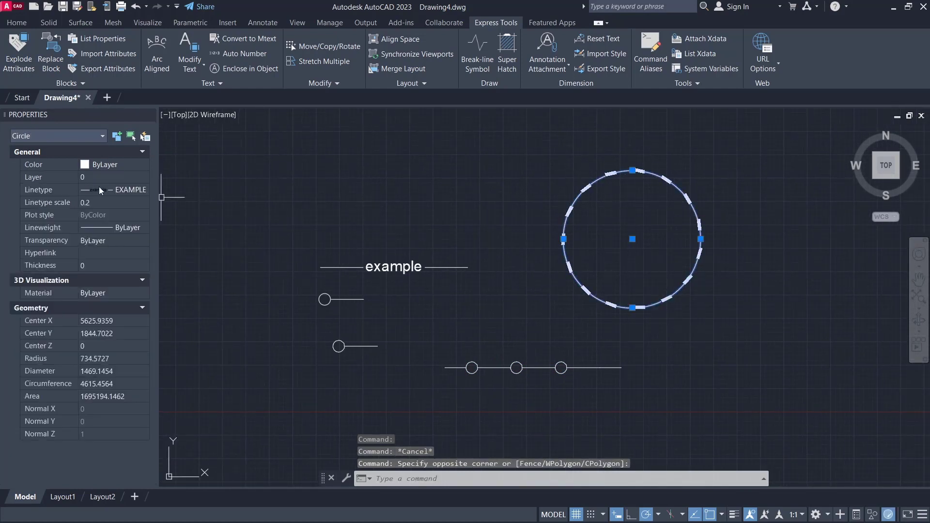
{"action": "left_click", "coordinate": [121, 190]}
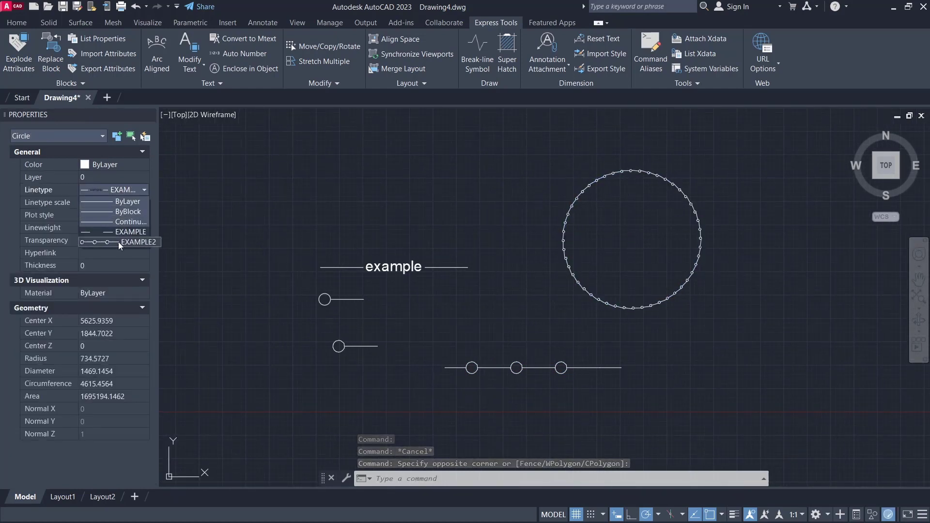
{"action": "left_click", "coordinate": [118, 242]}
{"action": "key", "text": "Escape"}
{"action": "scroll", "coordinate": [639, 244], "scroll_direction": "up", "scroll_amount": 2}
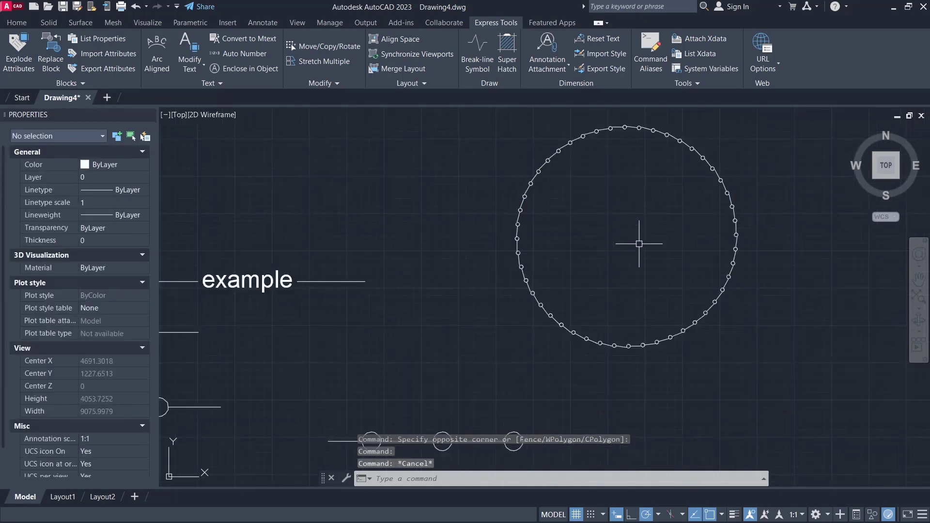
{"action": "scroll", "coordinate": [639, 244], "scroll_direction": "down", "scroll_amount": 2}
{"action": "middle_click_drag", "start_coordinate": [639, 244], "coordinate": [633, 261]}
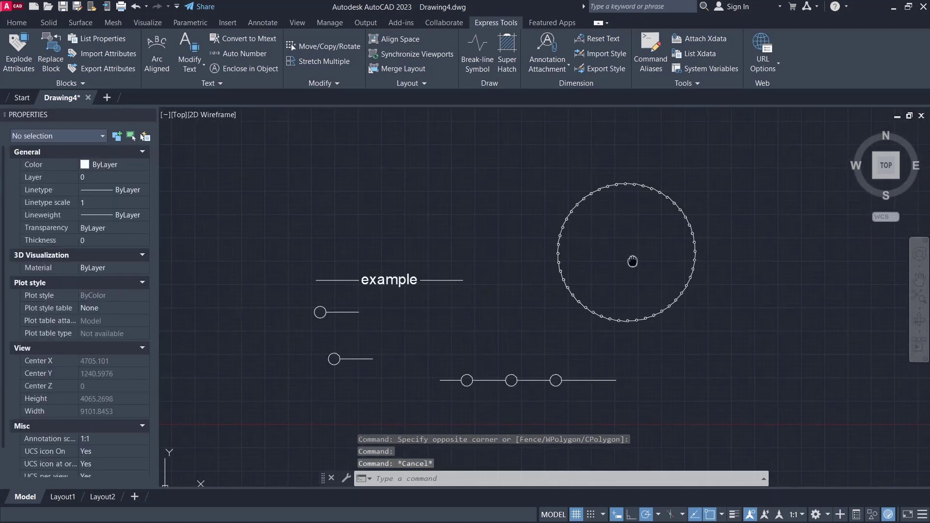